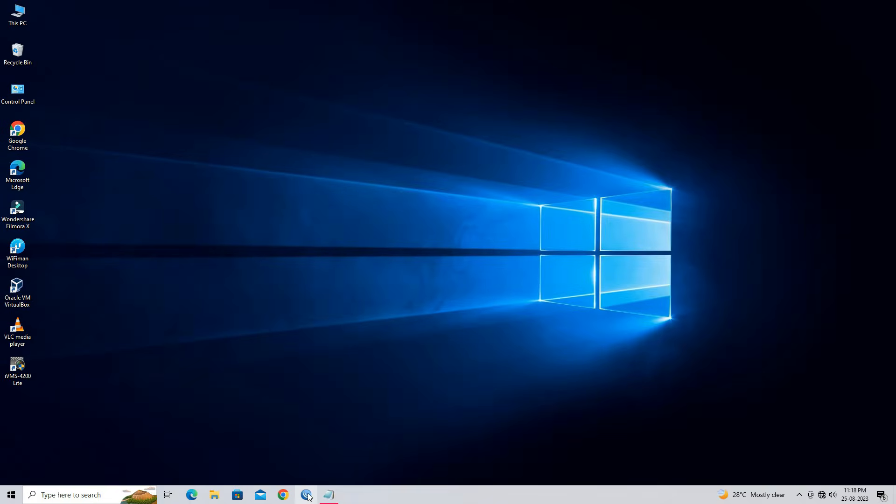
# Launch WinBox and connect to the discovered MikroTik RB2011UiAS router by its MAC address with the saved admin login
pyautogui.click(306, 494)
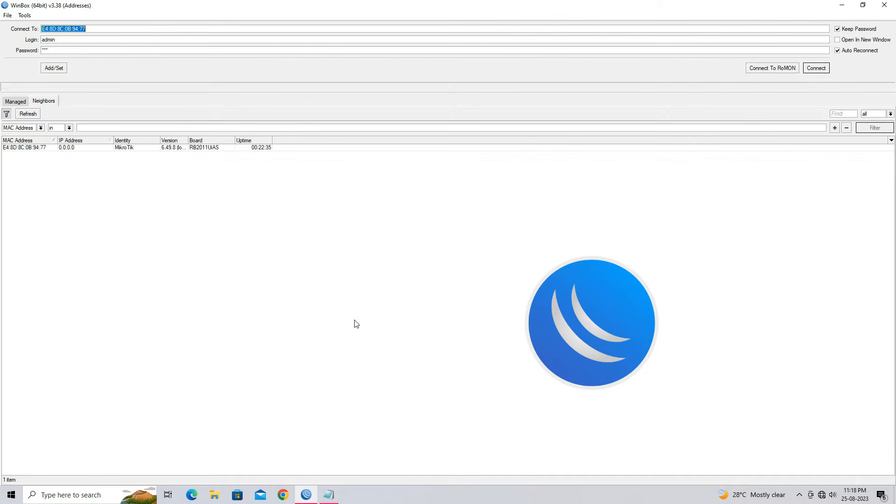
pyautogui.click(27, 149)
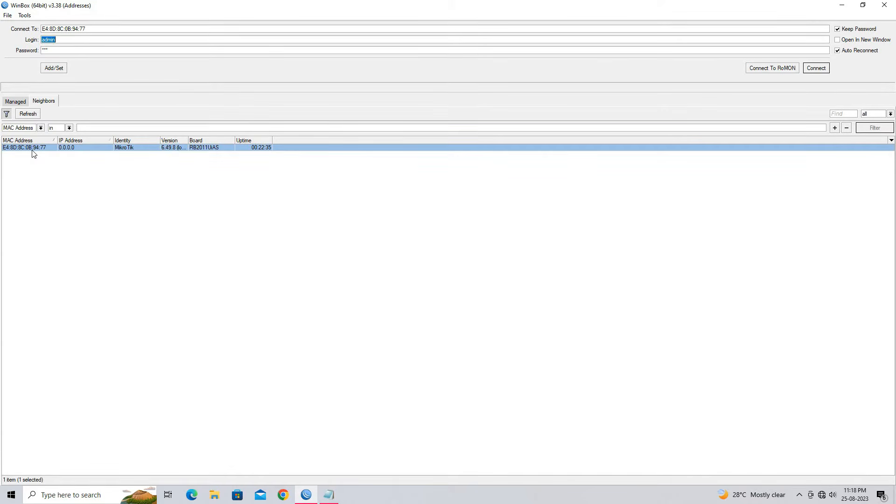
pyautogui.click(72, 50)
pyautogui.click(816, 69)
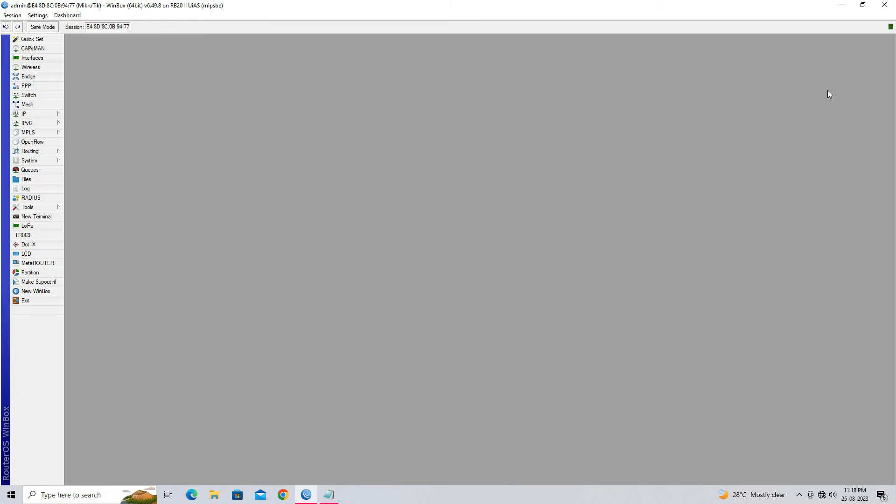
# Switch to the Notepad script, highlight the "Configure LAN Interface" item in the step list, and return to WinBox
pyautogui.click(338, 492)
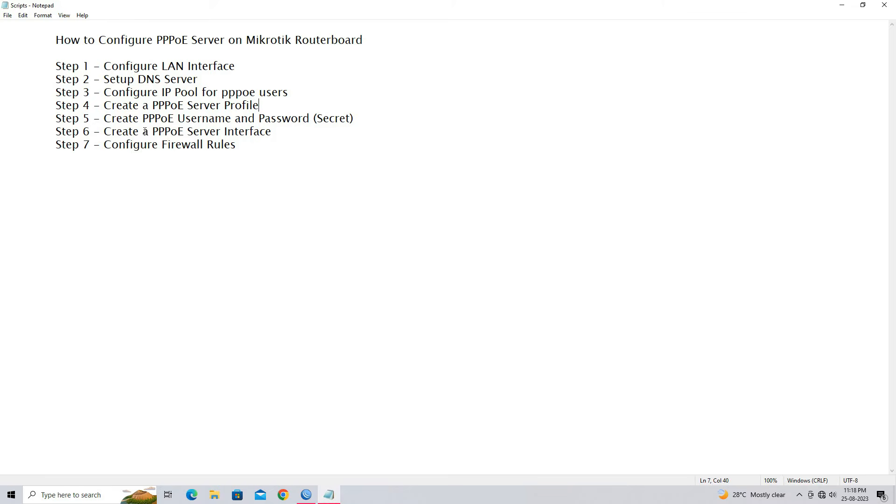
pyautogui.moveTo(104, 68); pyautogui.dragTo(237, 68)
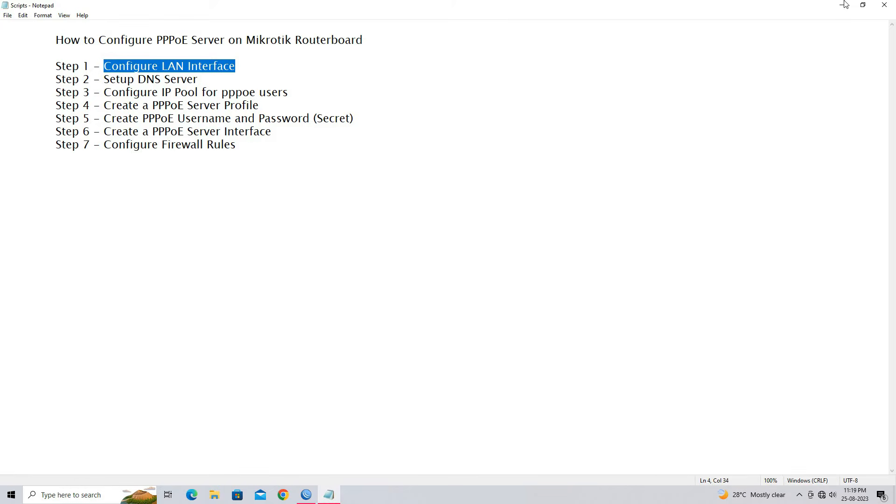
pyautogui.hotkey('alt', 'Tab')
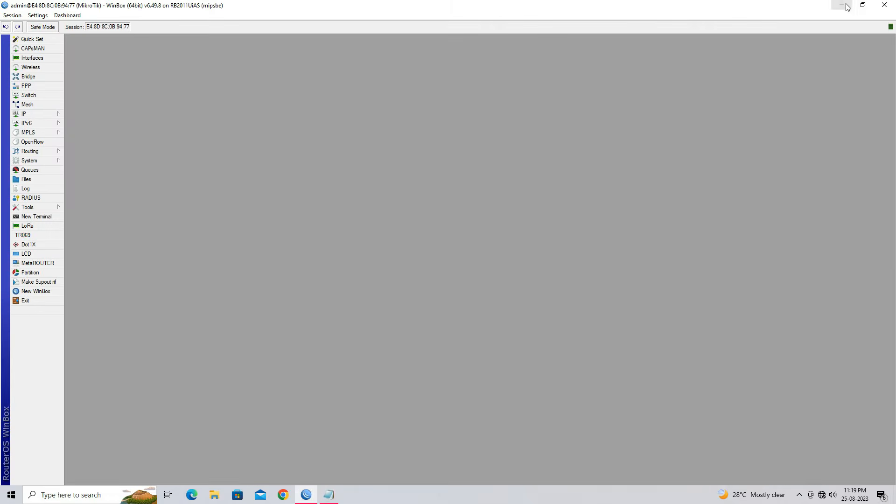
# Start a new entry in the router's IP address list with the address 10.110.1.1/24
pyautogui.click(48, 116)
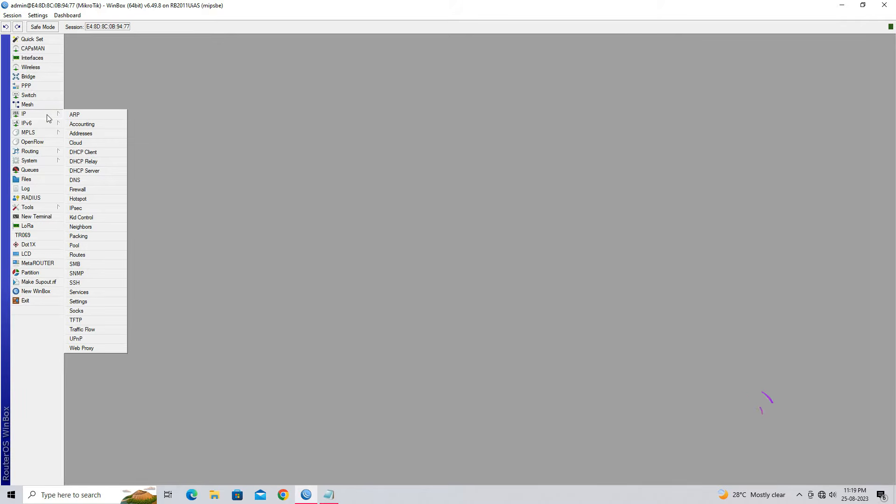
pyautogui.click(102, 135)
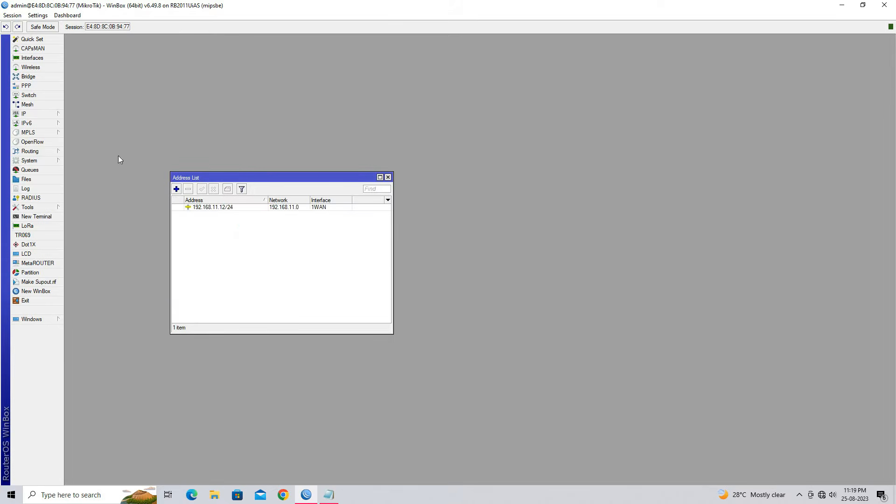
pyautogui.click(176, 189)
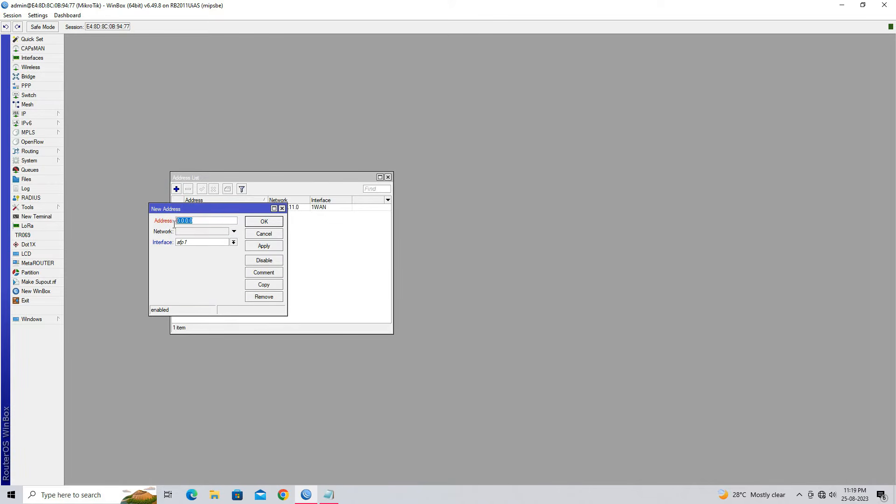
pyautogui.write('10.110.1.1/')
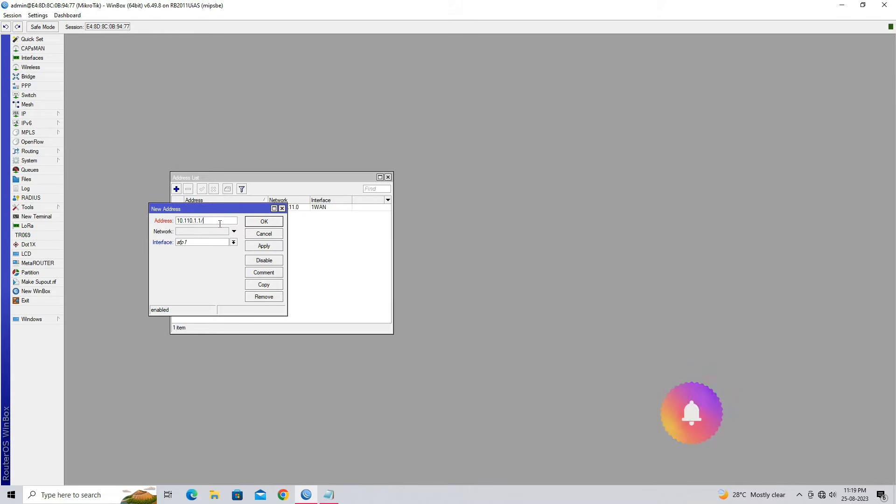
pyautogui.write('24')
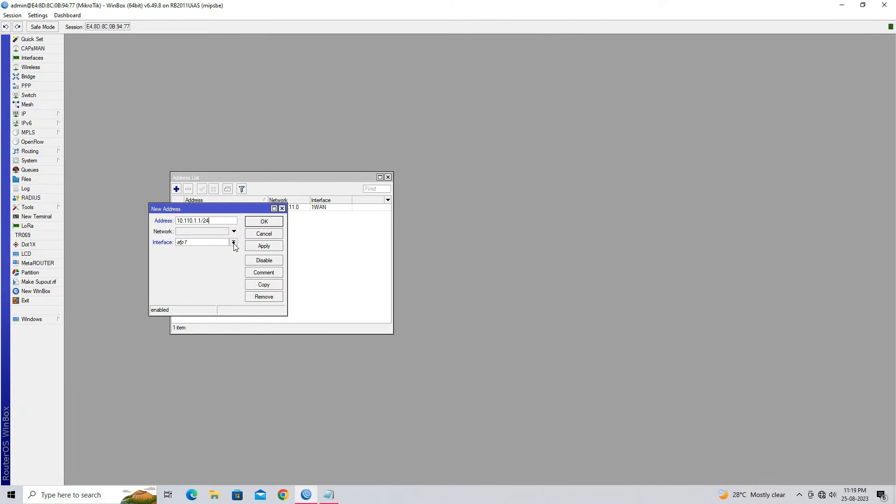
# Assign the new address to the 2LAN_PPPoE interface, save it, and close the address list
pyautogui.click(233, 242)
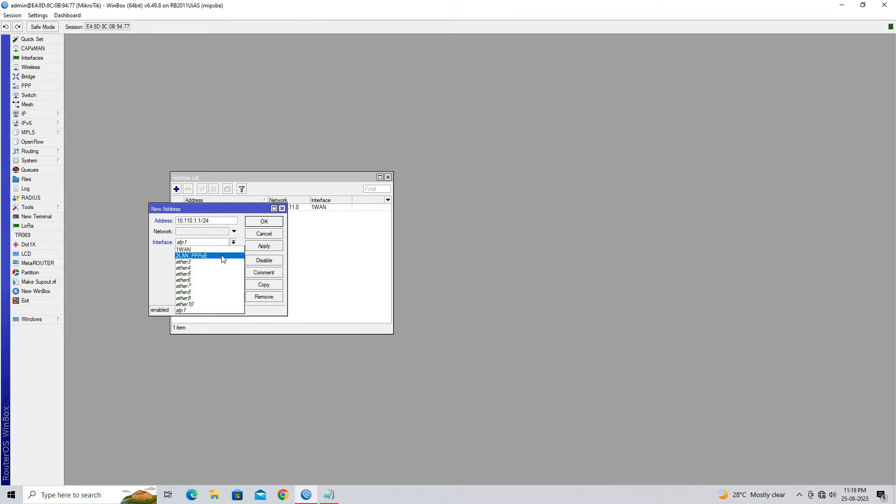
pyautogui.click(222, 256)
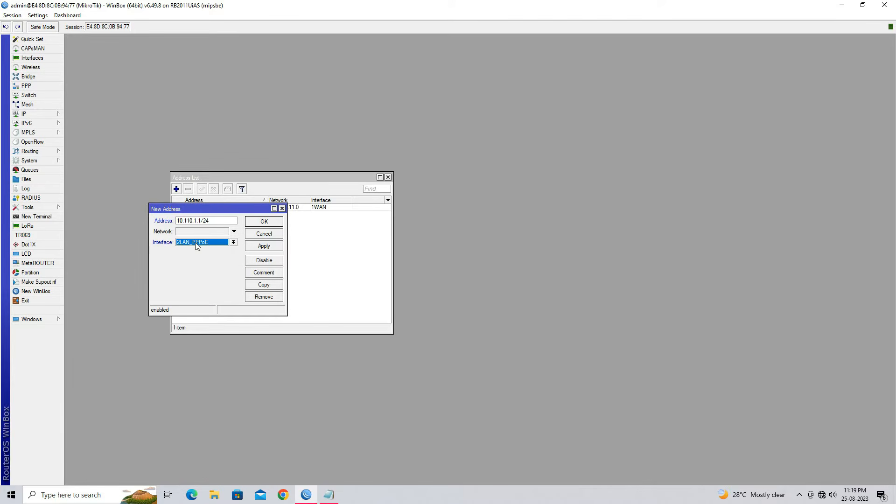
pyautogui.click(261, 251)
pyautogui.click(263, 223)
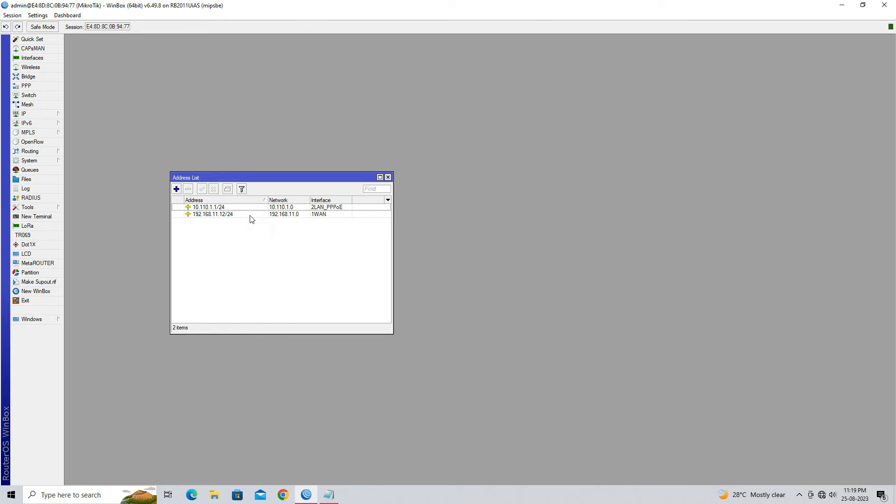
pyautogui.click(252, 207)
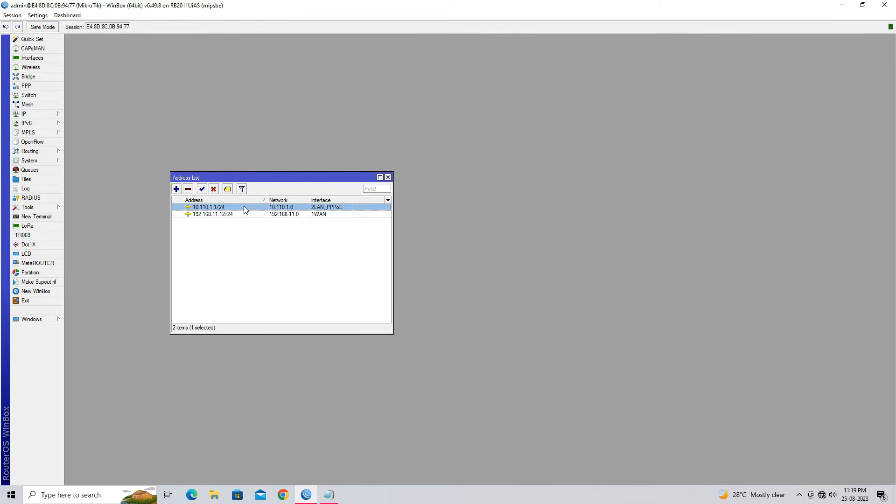
pyautogui.click(387, 177)
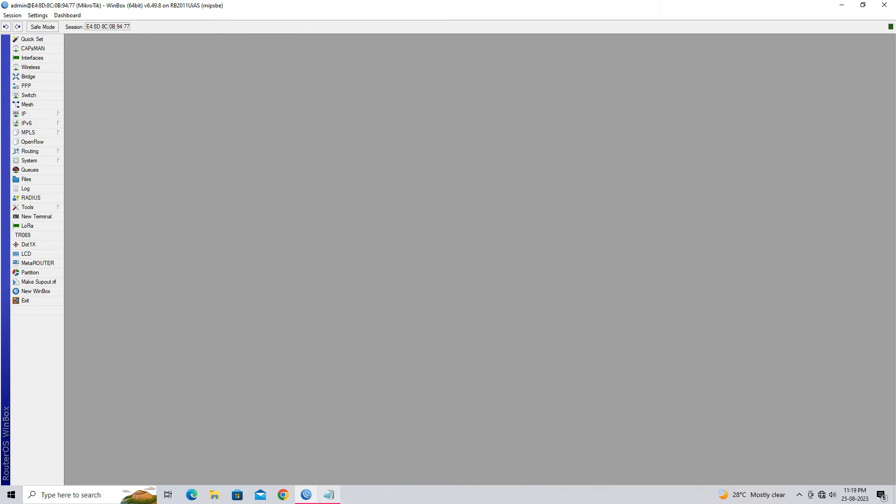
# Highlight the "Setup DNS Server" item in the Notepad script and return to WinBox
pyautogui.click(329, 495)
pyautogui.moveTo(103, 79); pyautogui.dragTo(200, 75)
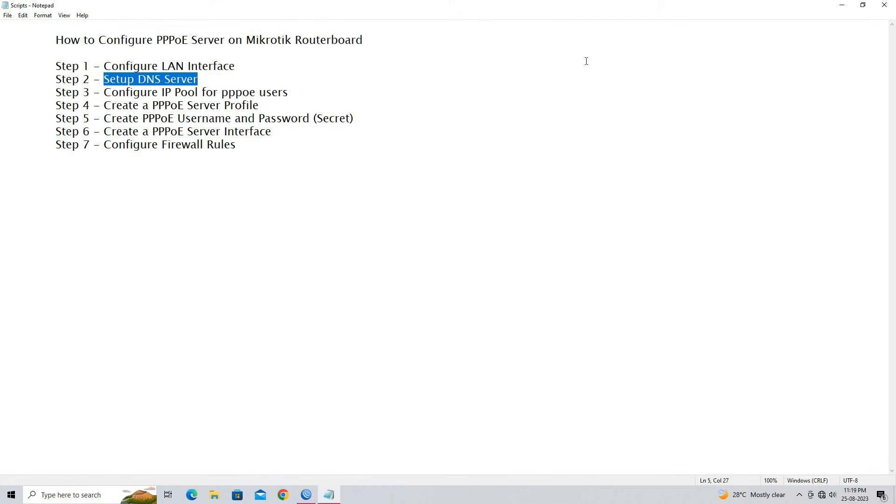
pyautogui.click(842, 5)
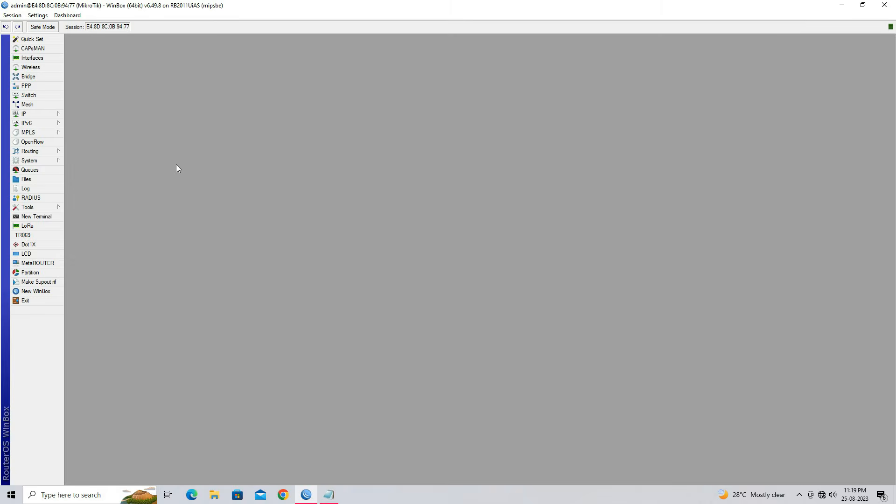
# Set the router's DNS servers to 8.8.8.8 and 4.2.2.2 and save the DNS settings
pyautogui.click(51, 112)
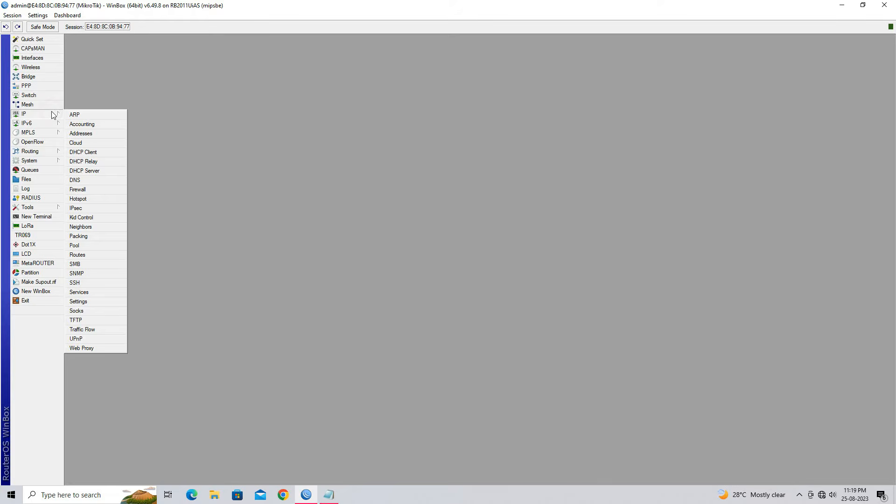
pyautogui.click(107, 180)
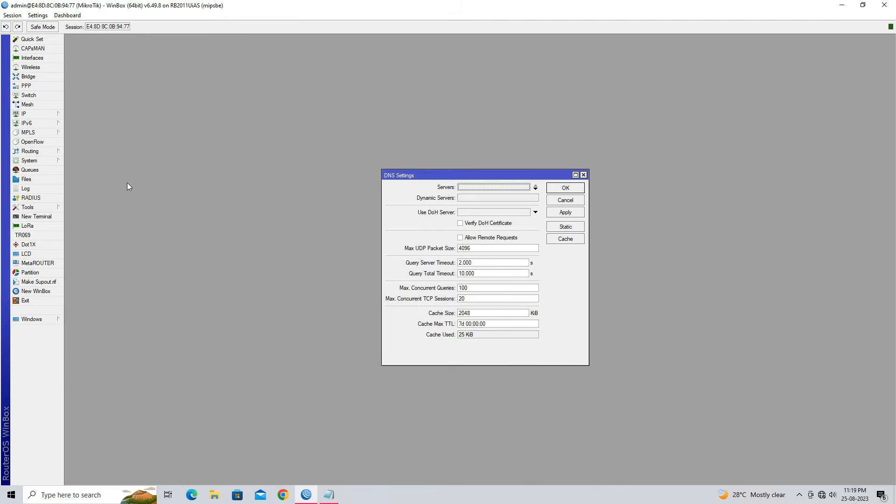
pyautogui.click(488, 189)
pyautogui.write('8.8.8.8')
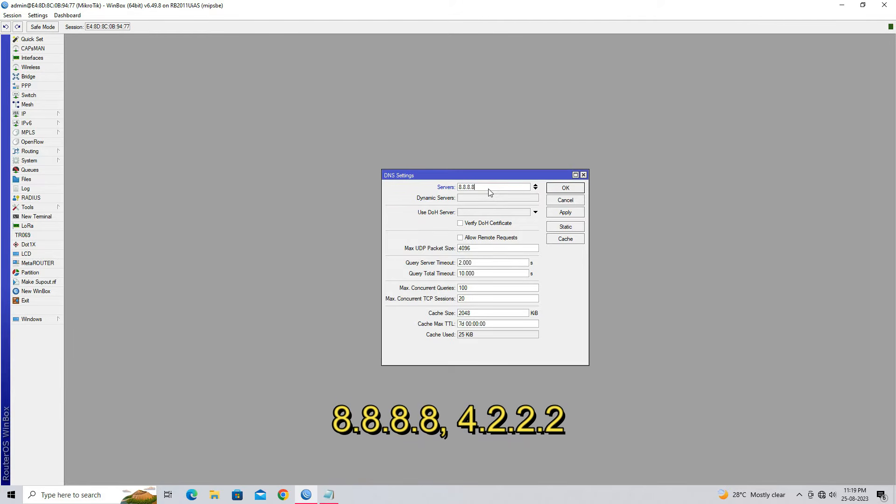
pyautogui.click(534, 189)
pyautogui.write('4.2.2.2')
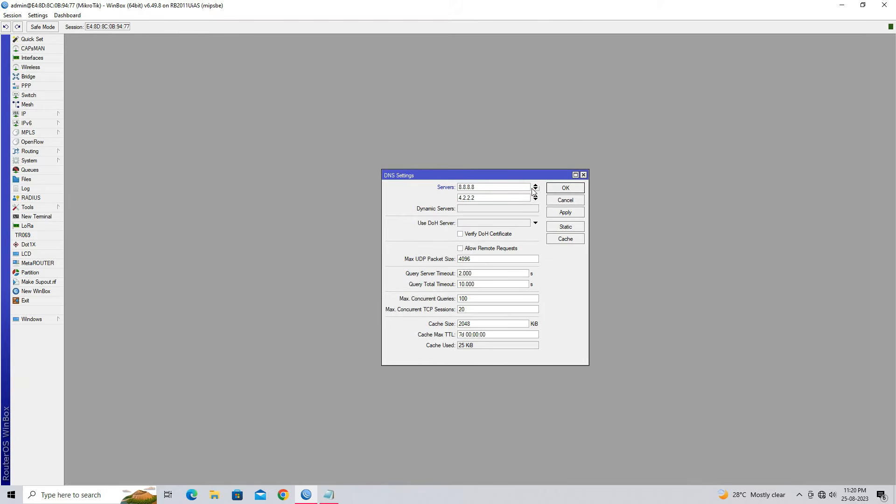
pyautogui.click(576, 213)
pyautogui.click(562, 189)
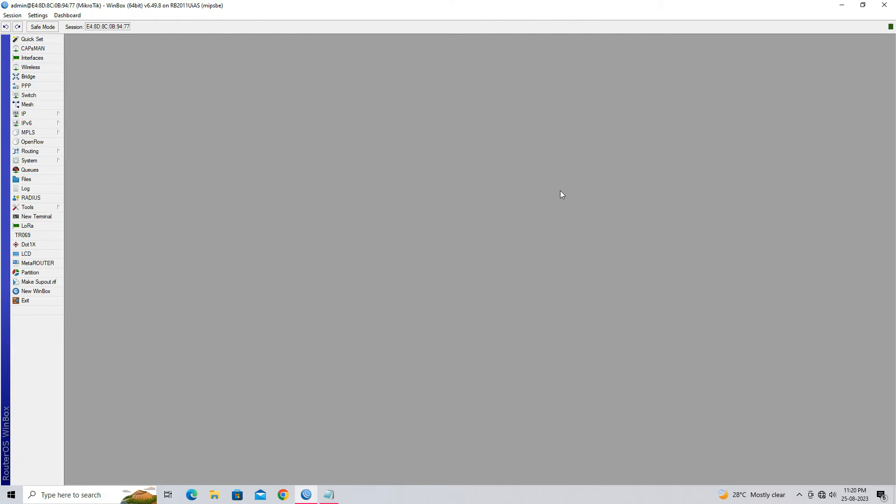
# Highlight the "Configure IP Pool for pppoe users" item in the Notepad script and return to WinBox
pyautogui.click(332, 497)
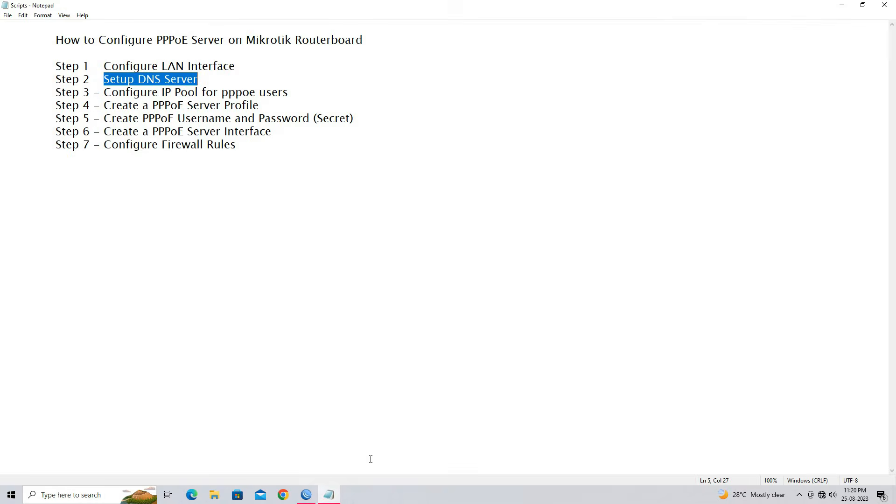
pyautogui.moveTo(106, 94); pyautogui.dragTo(290, 95)
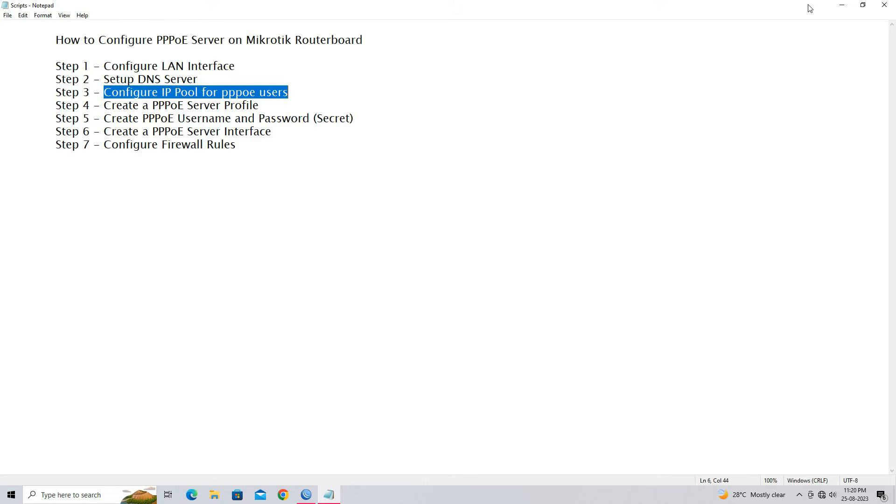
pyautogui.click(842, 4)
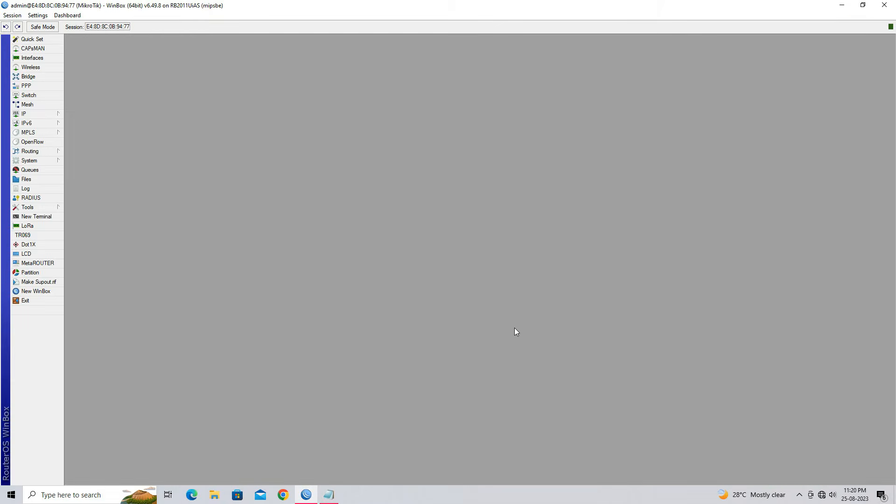
# Start a new IP pool on the router and name it pppoe_pool
pyautogui.click(46, 113)
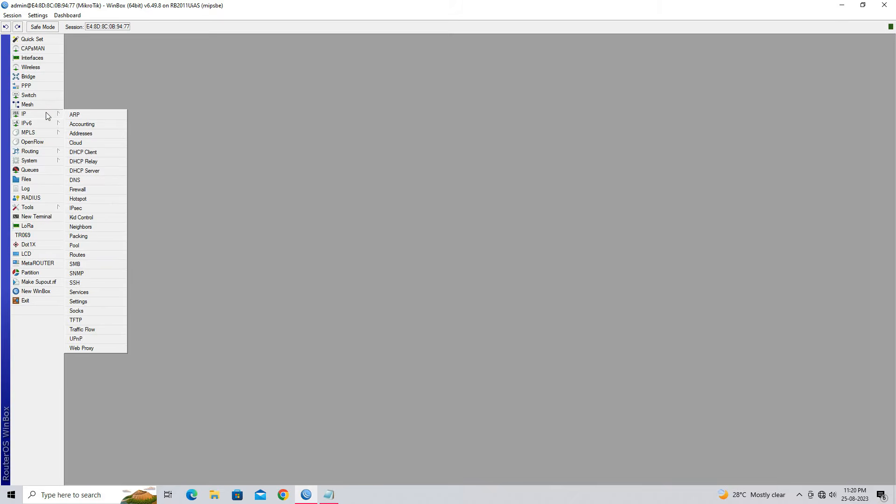
pyautogui.click(103, 246)
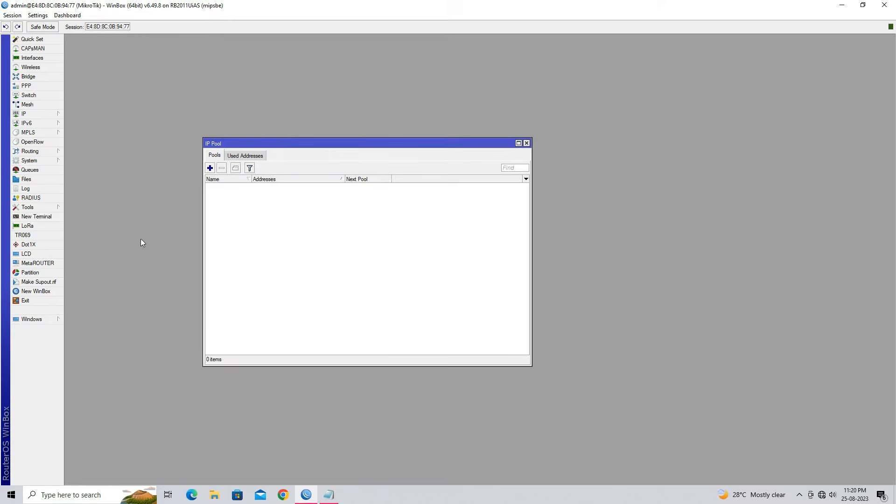
pyautogui.click(214, 170)
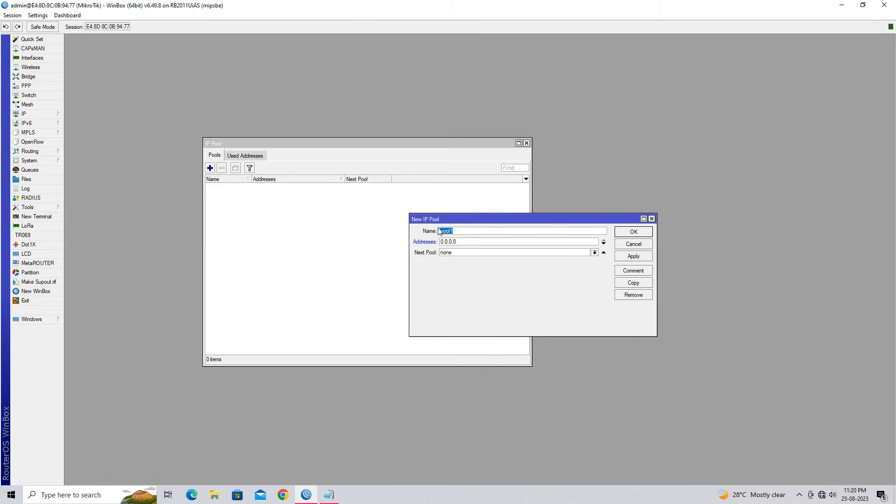
pyautogui.write('pppoe_pool')
# Set the new pool's address range to 10.110.1.2-10.110.1.254, save it, and close the IP pool list
pyautogui.moveTo(468, 241); pyautogui.dragTo(438, 243)
pyautogui.write('10.')
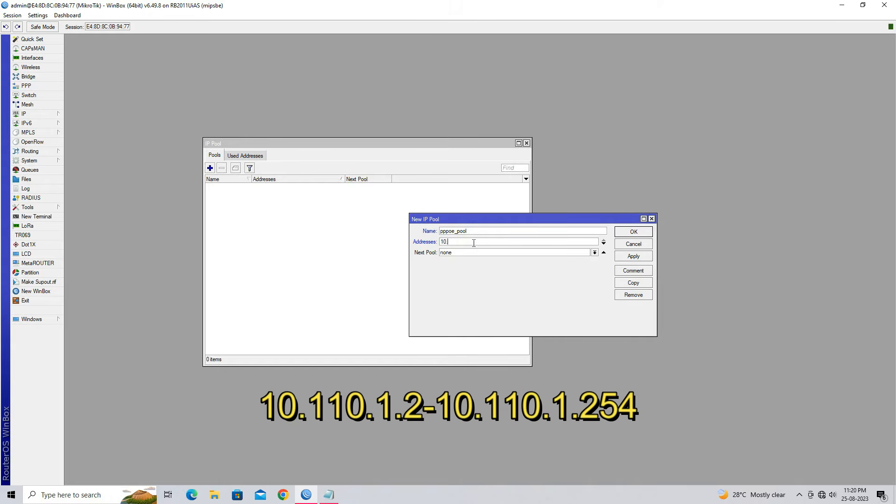
pyautogui.write('110.1.2-10.110.1.254')
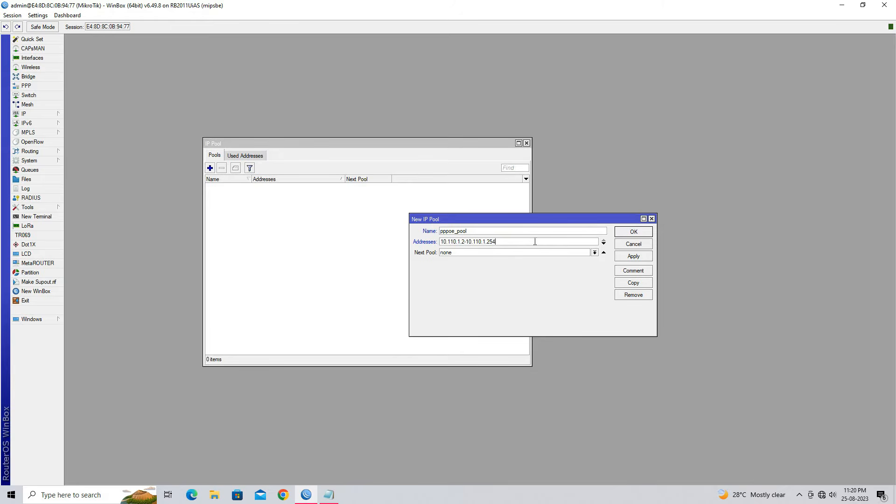
pyautogui.click(632, 257)
pyautogui.click(629, 235)
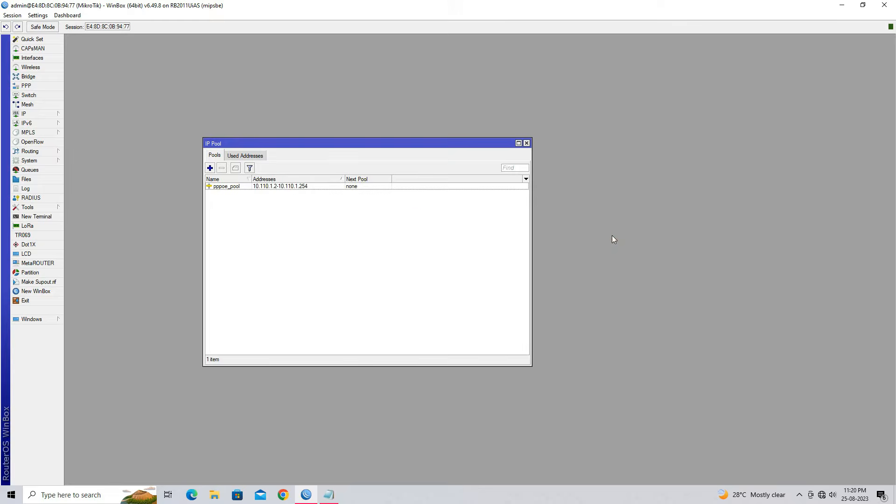
pyautogui.click(325, 186)
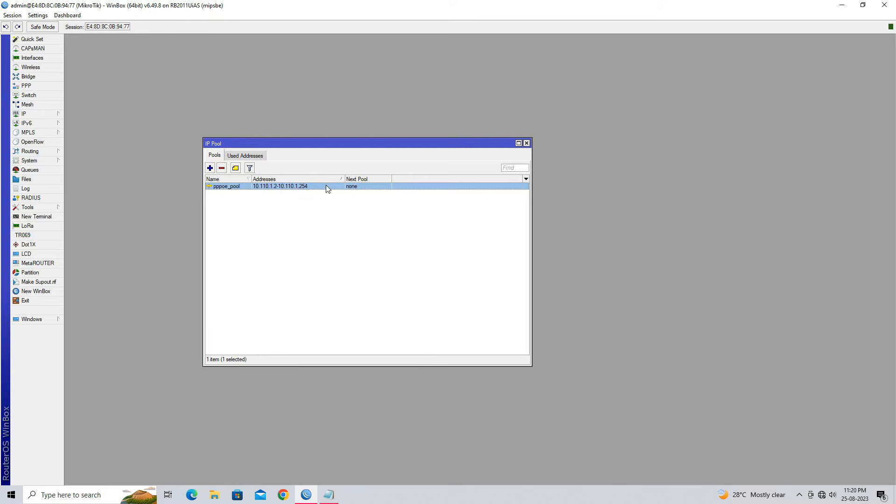
pyautogui.click(526, 143)
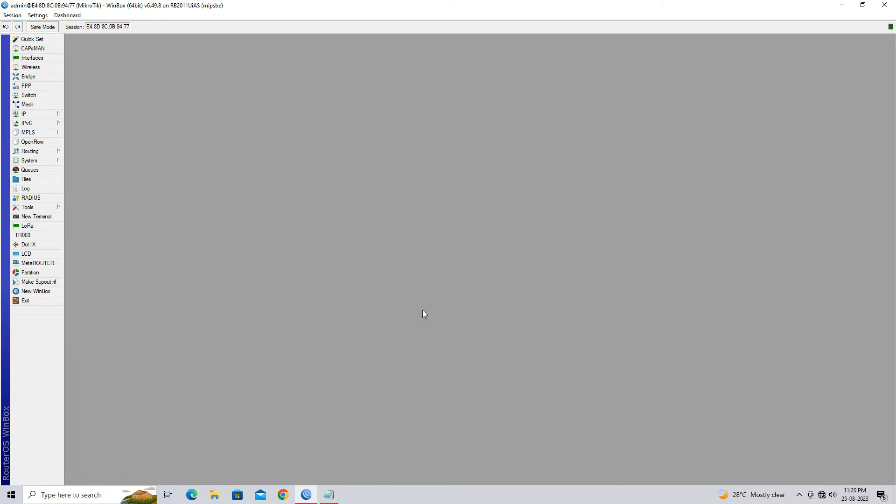
# Highlight the "Create a PPPoE Server Profile" item in the Notepad script and return to WinBox
pyautogui.click(329, 494)
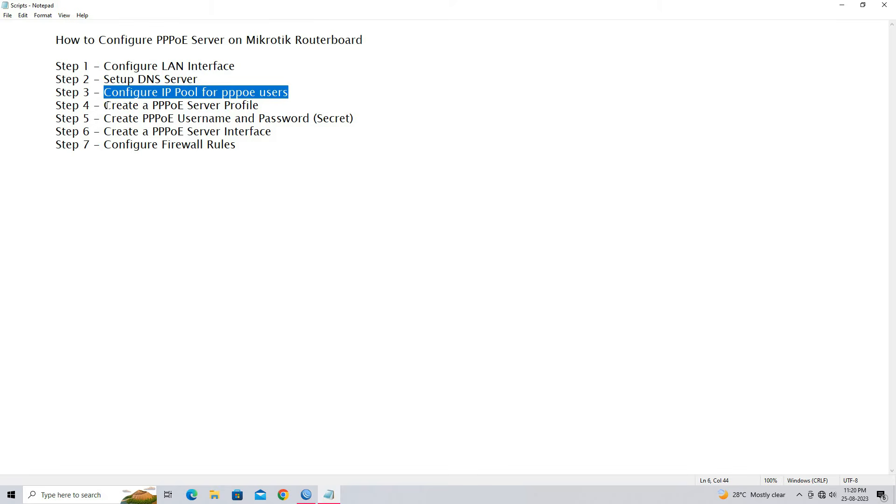
pyautogui.moveTo(106, 105); pyautogui.dragTo(260, 107)
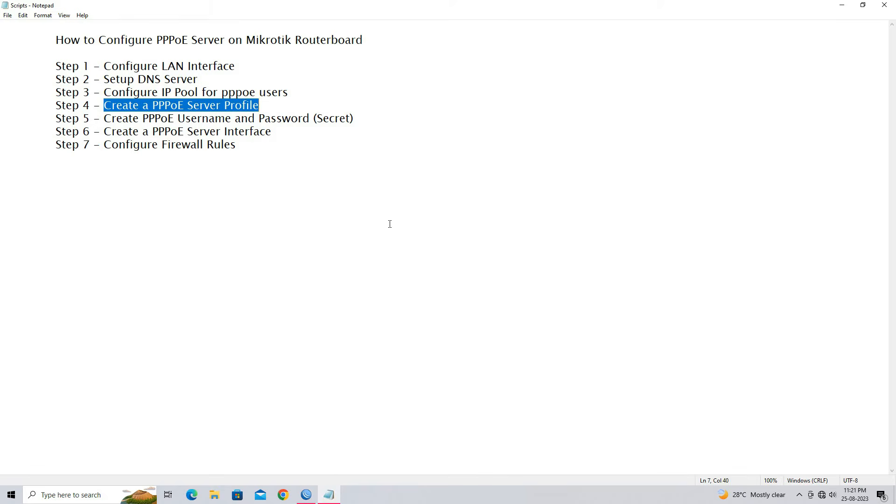
pyautogui.click(305, 490)
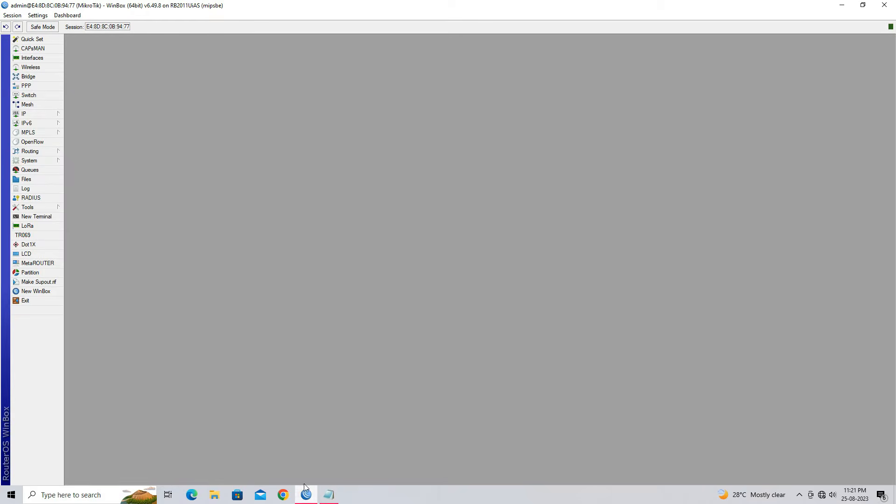
# Start a new PPP profile on the router and name it pppoe_profile
pyautogui.click(40, 87)
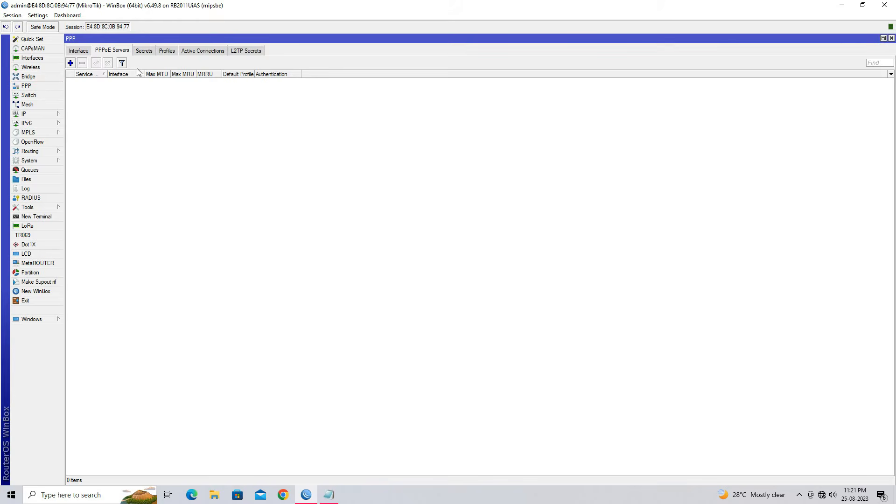
pyautogui.click(169, 53)
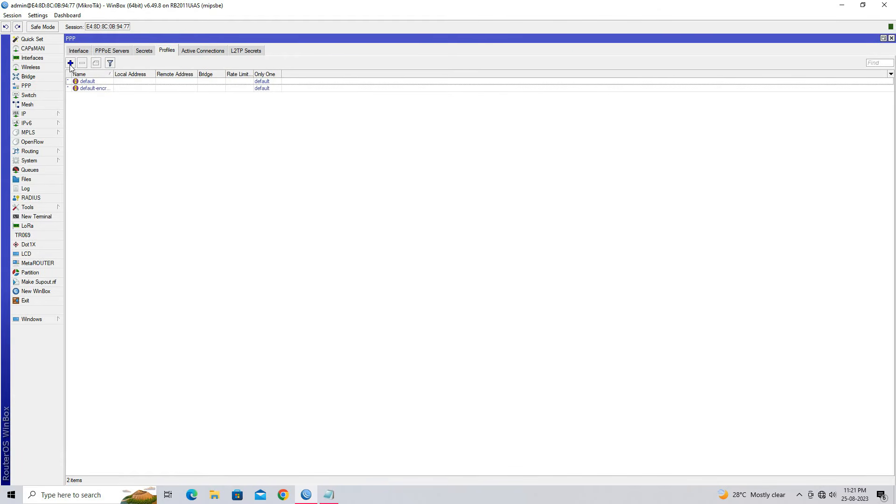
pyautogui.click(71, 64)
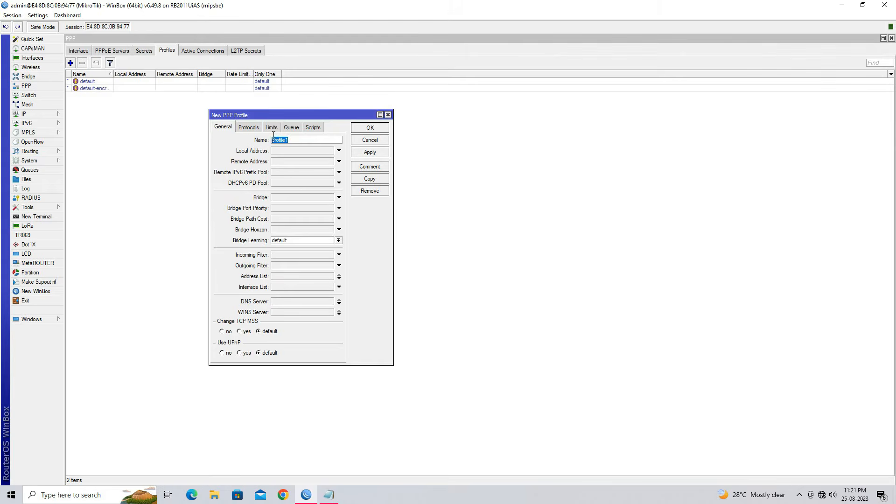
pyautogui.press('BackSpace')
pyautogui.write('pppoe_profile')
# Set the profile's local and remote addresses to pppoe_pool and its DNS server to 8.8.8.8, and save the profile
pyautogui.click(322, 150)
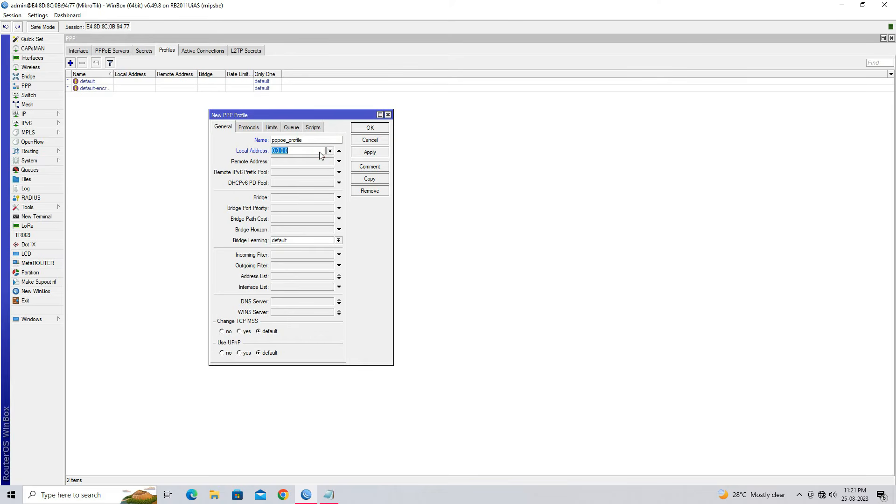
pyautogui.click(331, 151)
pyautogui.click(320, 159)
pyautogui.click(313, 162)
pyautogui.click(330, 162)
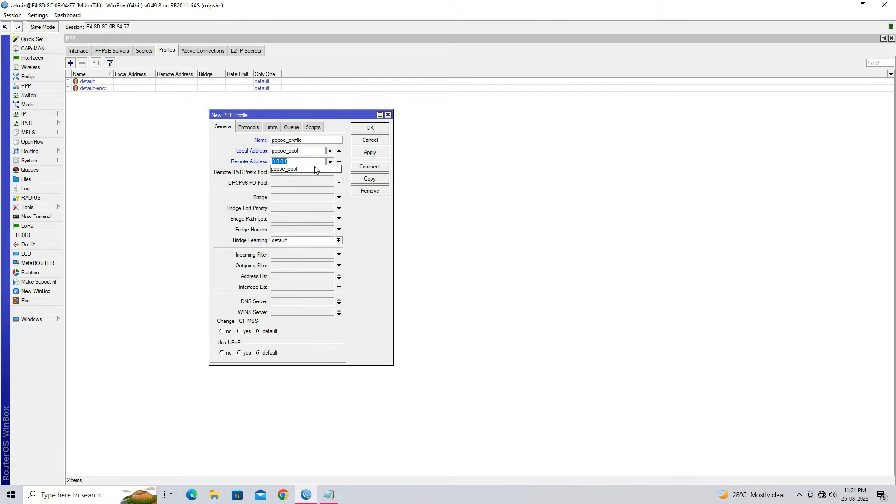
pyautogui.click(310, 168)
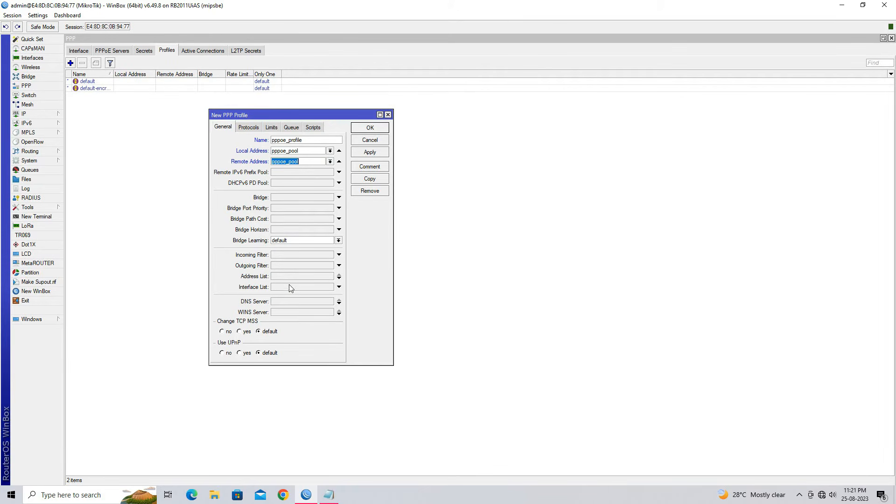
pyautogui.click(287, 303)
pyautogui.click(370, 154)
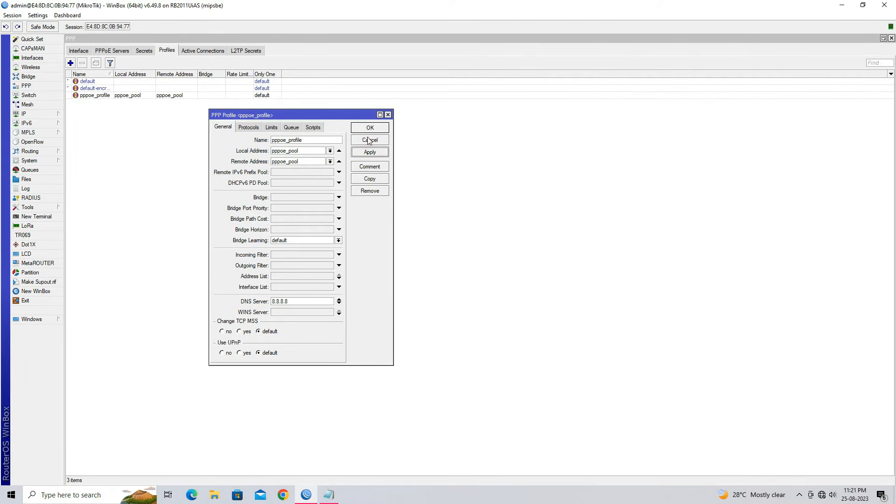
pyautogui.click(368, 131)
# Highlight the "Create PPPoE Username and Password (Secret)" item in the Notepad script and return to WinBox
pyautogui.click(329, 495)
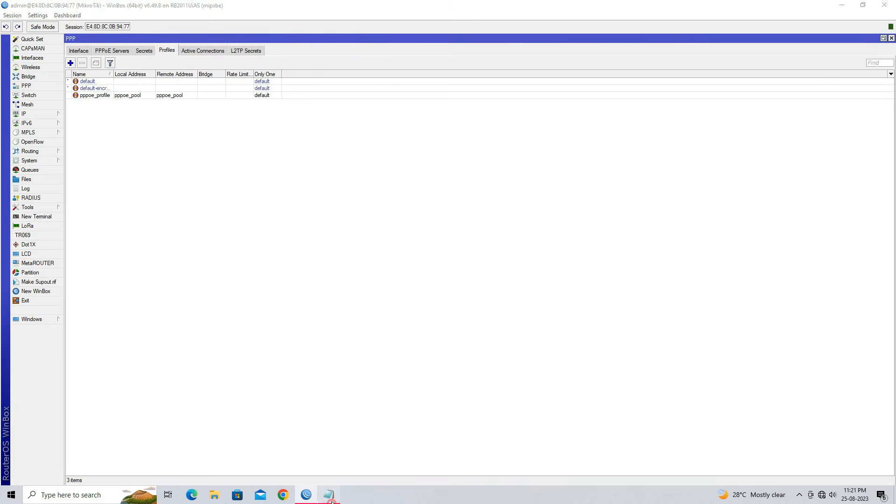
pyautogui.moveTo(105, 118); pyautogui.dragTo(358, 121)
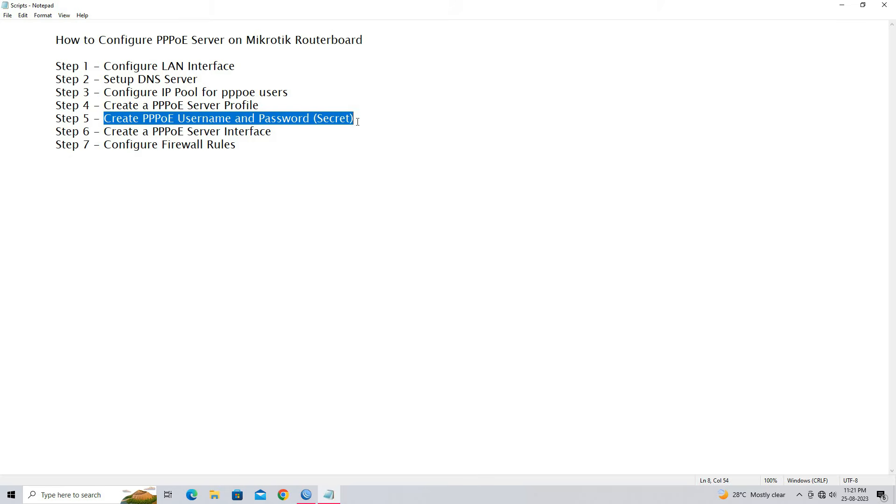
pyautogui.click(306, 495)
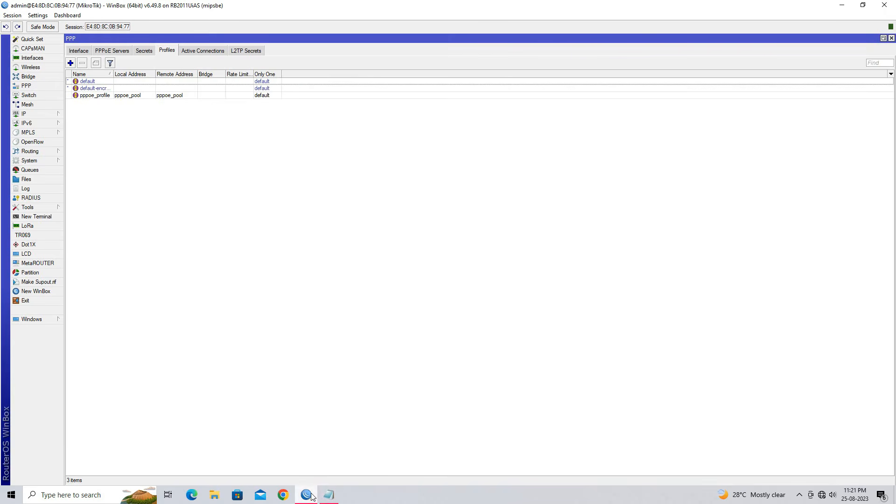
# Start a new PPP secret named test and enter the account password
pyautogui.click(144, 51)
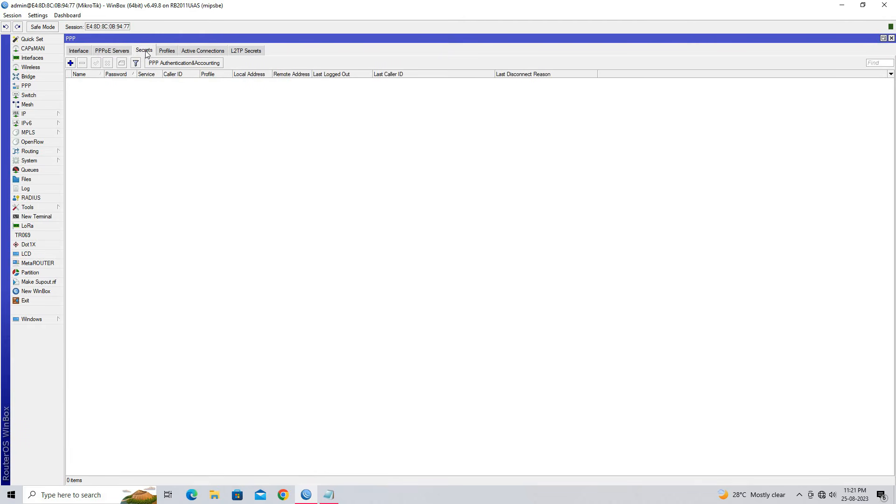
pyautogui.click(70, 63)
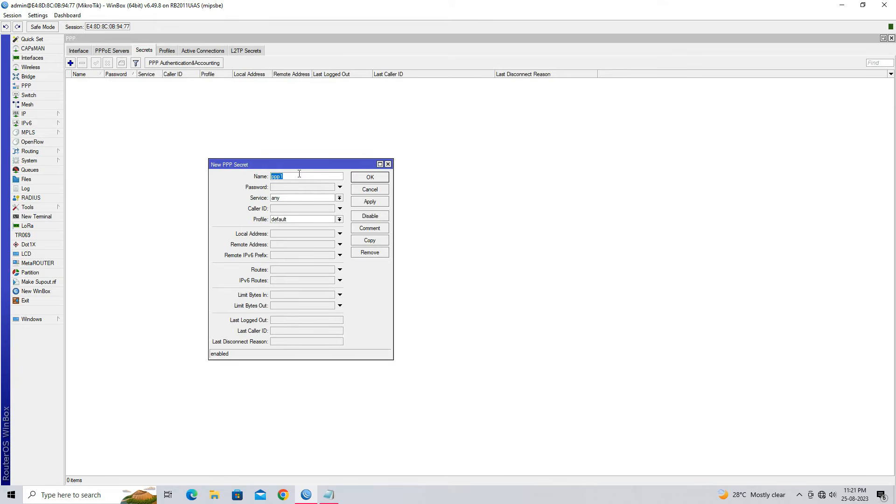
pyautogui.write('t')
pyautogui.click(292, 189)
pyautogui.write('test@123')
# Set the new secret's service to pppoe and its profile to pppoe_profile, and save it
pyautogui.click(310, 201)
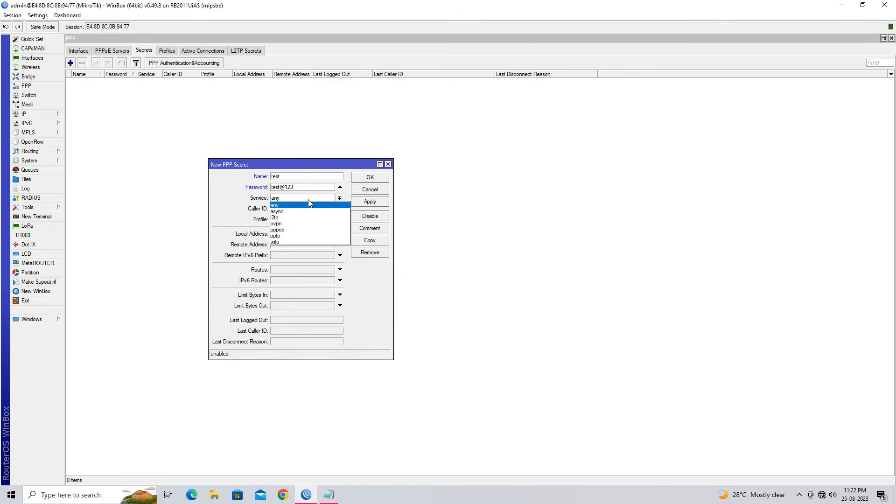
pyautogui.click(301, 230)
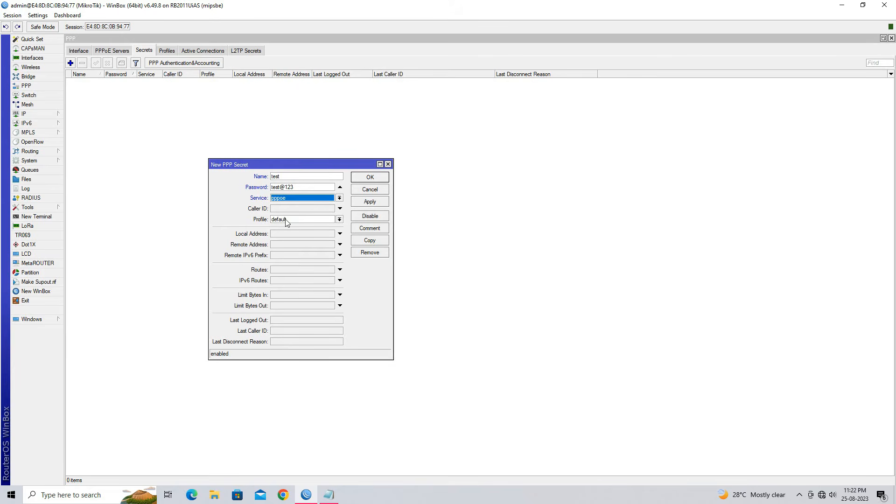
pyautogui.click(290, 221)
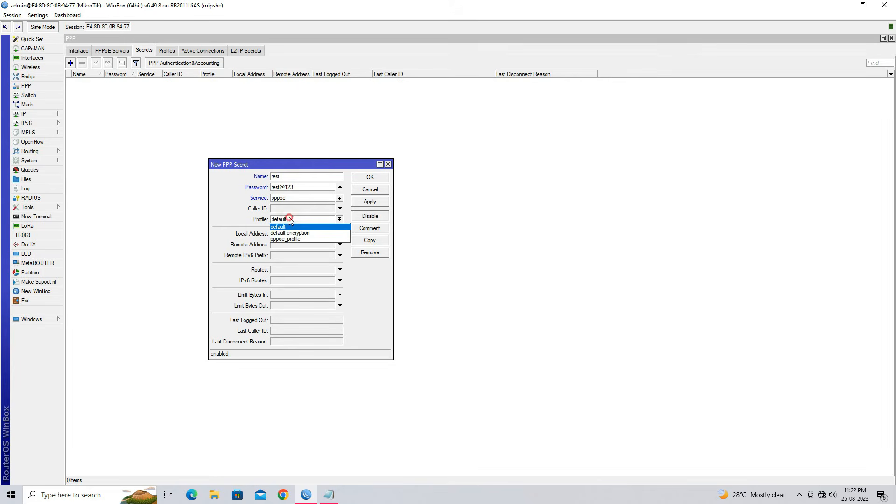
pyautogui.click(299, 239)
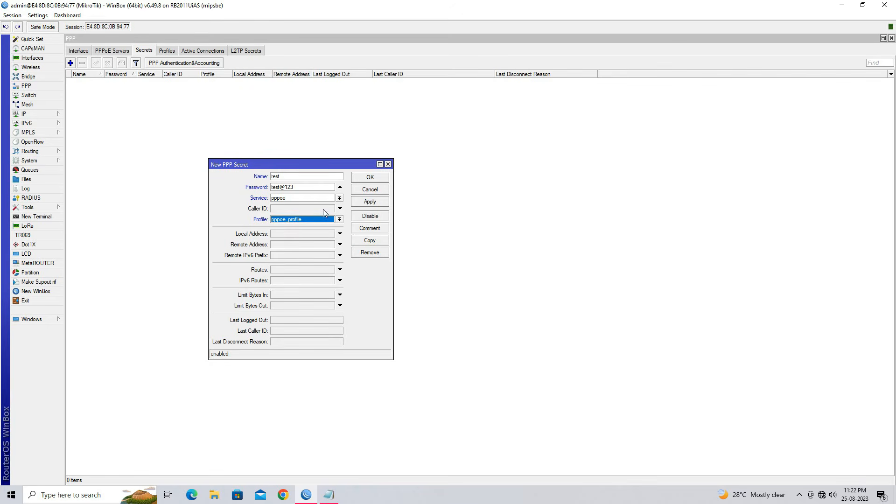
pyautogui.click(373, 203)
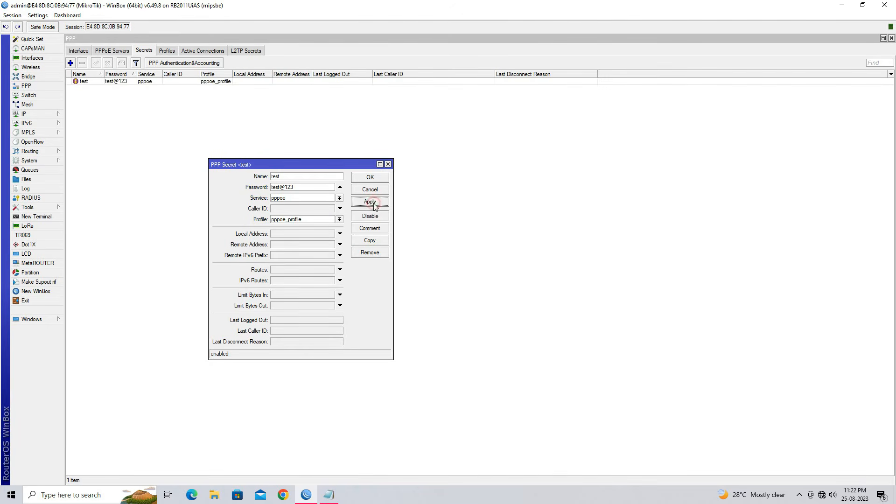
pyautogui.click(371, 180)
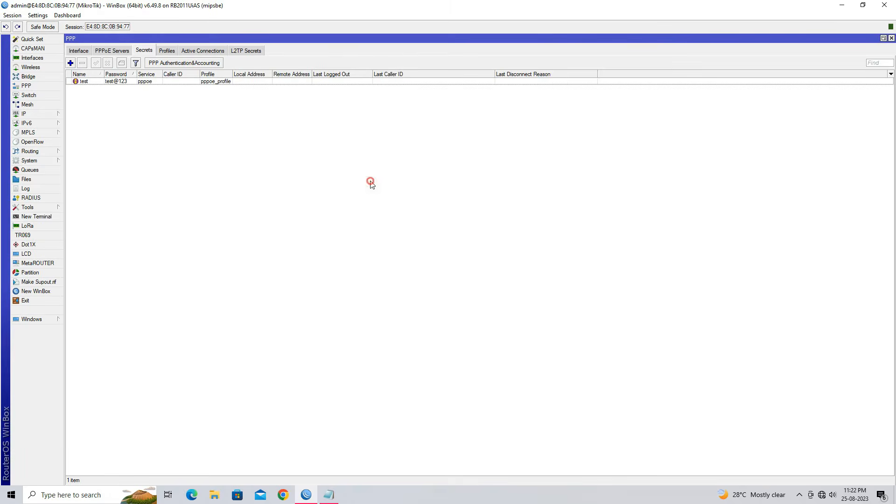
# Highlight the "Create a PPPoE Server Interface" item in the Notepad script and return to WinBox
pyautogui.click(328, 495)
pyautogui.moveTo(100, 132); pyautogui.dragTo(285, 135)
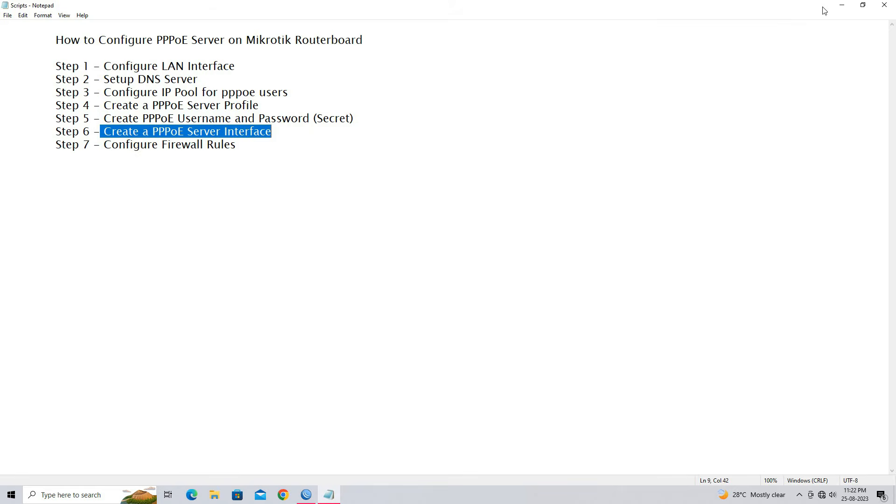
pyautogui.click(842, 5)
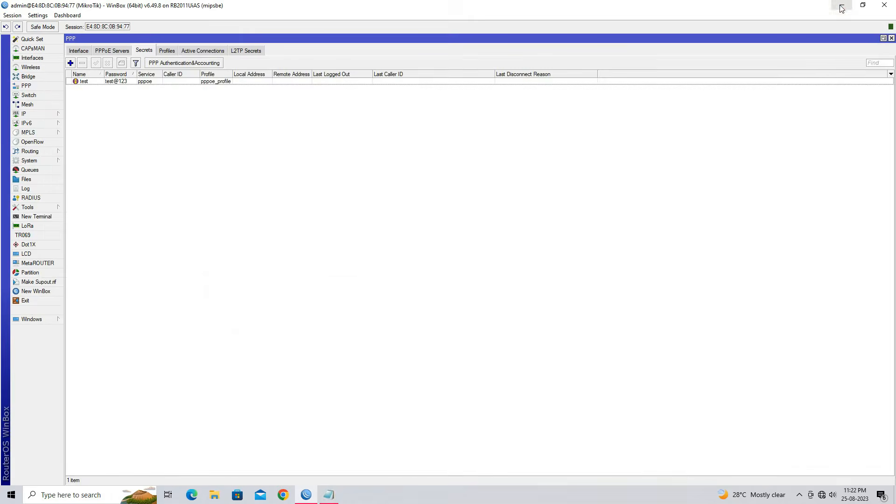
# Start a new PPPoE server service named PPPoE_SERVER on the 2LAN_PPPoE interface
pyautogui.click(122, 51)
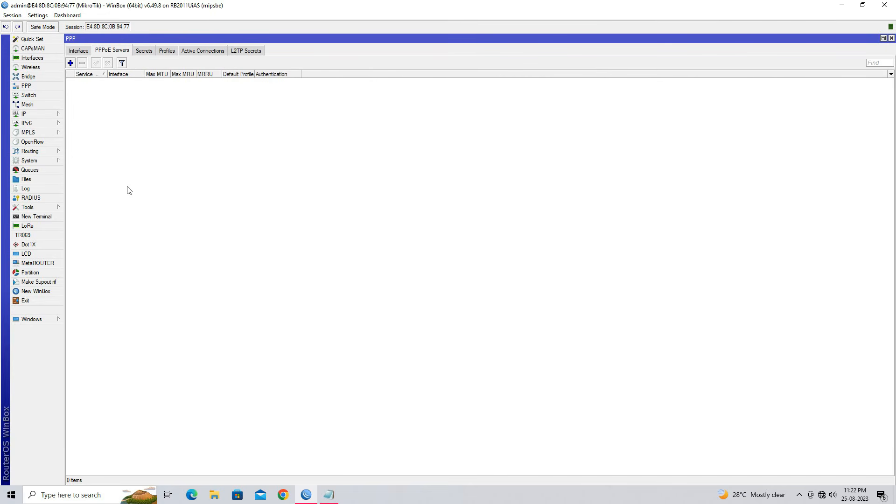
pyautogui.click(72, 64)
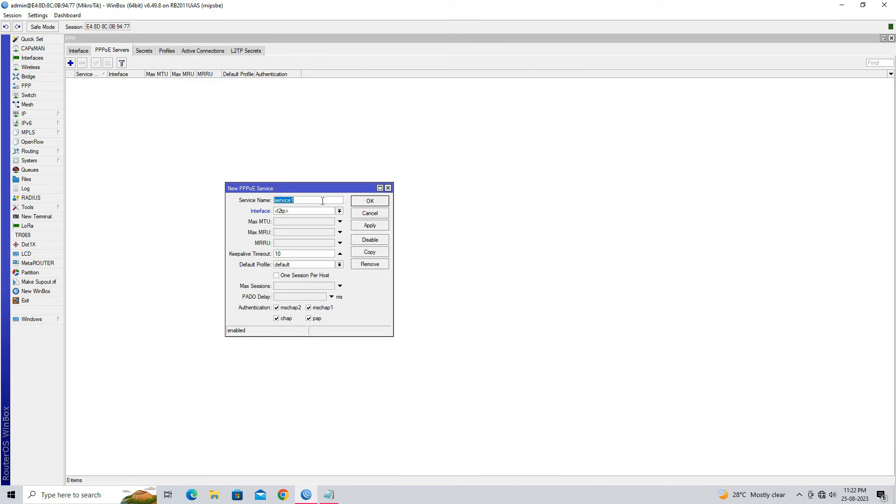
pyautogui.write('PPPoE_SERVER')
pyautogui.click(325, 211)
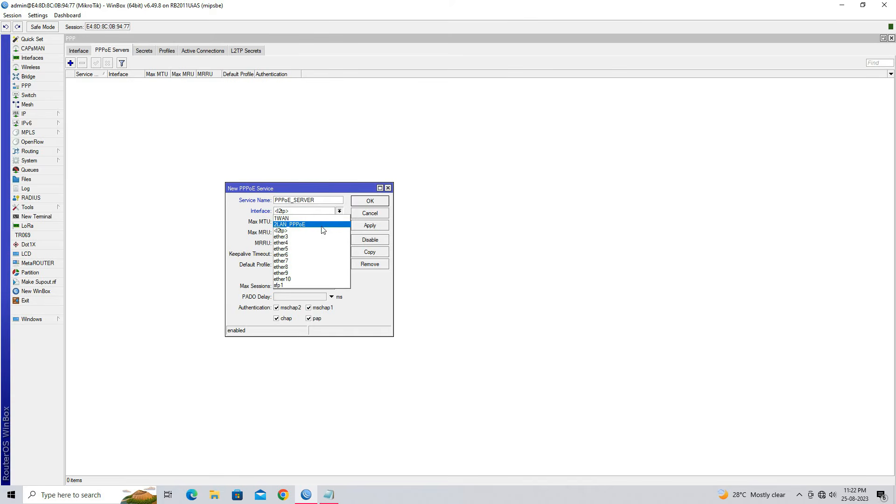
pyautogui.click(322, 226)
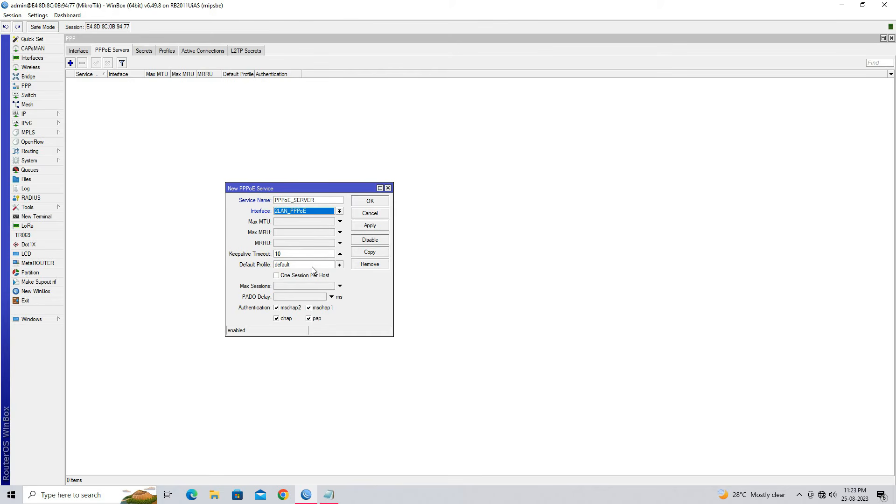
# Set the PPPoE service's default profile to pppoe_profile and save the service
pyautogui.click(298, 266)
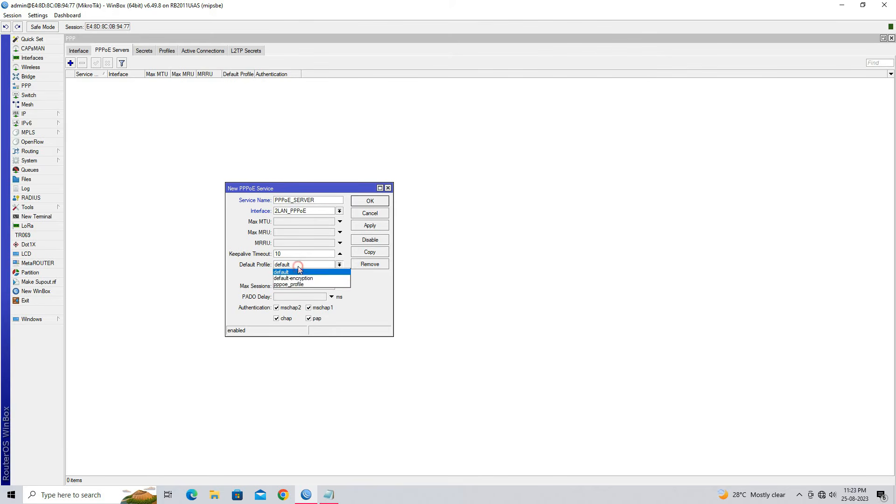
pyautogui.click(300, 284)
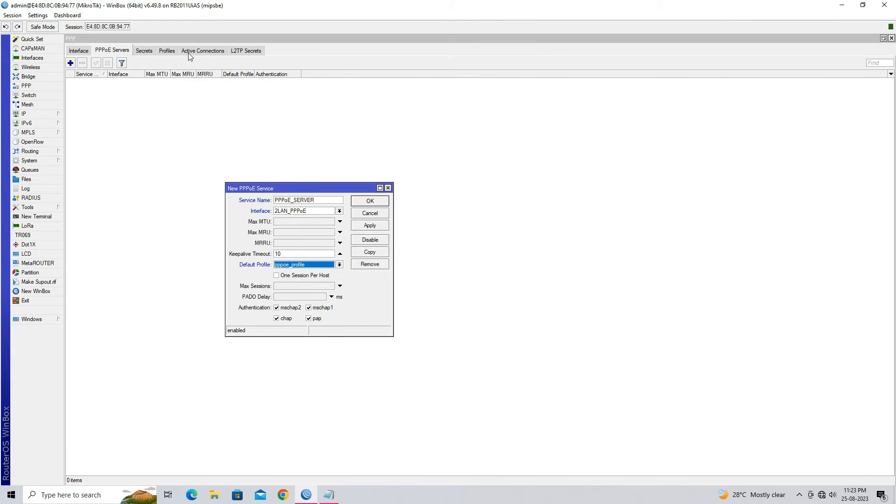
pyautogui.click(380, 226)
pyautogui.click(365, 202)
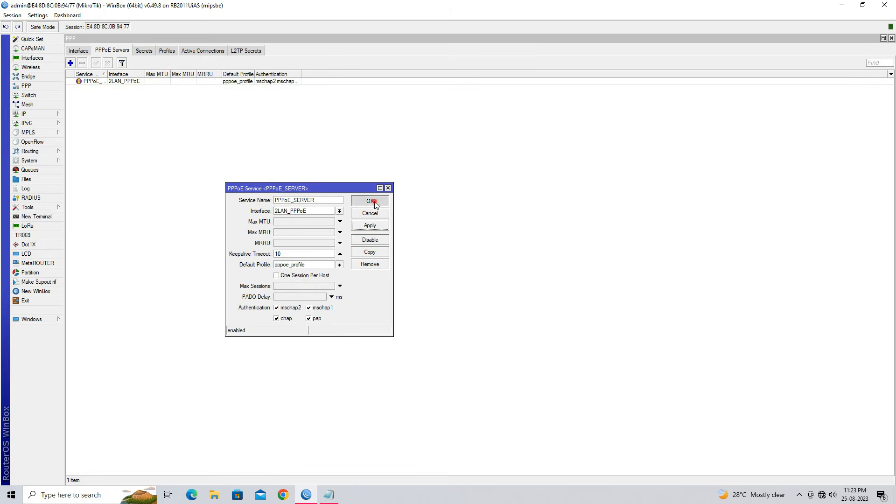
# Highlight the "Configure Firewall Rules" item in the Notepad script and return to WinBox
pyautogui.click(329, 495)
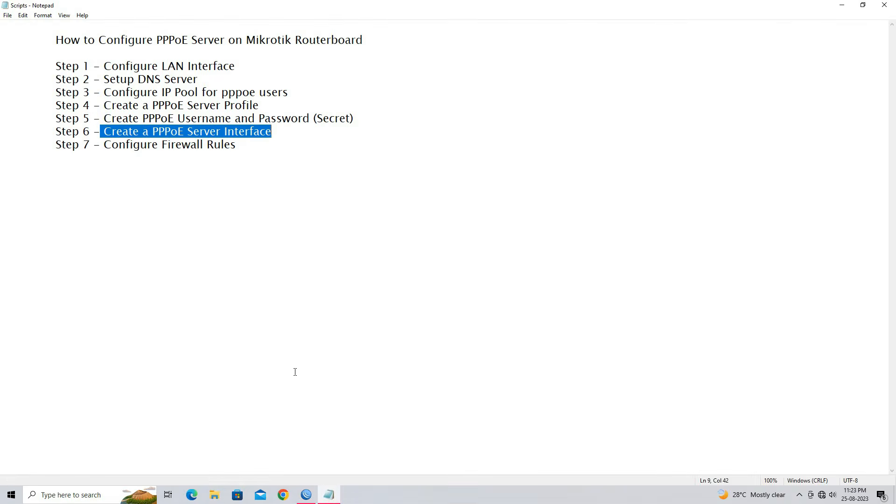
pyautogui.moveTo(105, 145); pyautogui.dragTo(231, 144)
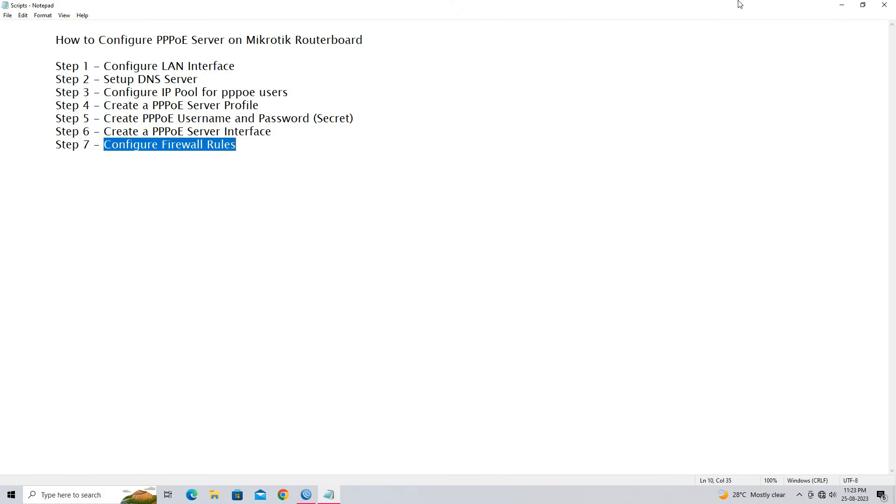
pyautogui.click(841, 5)
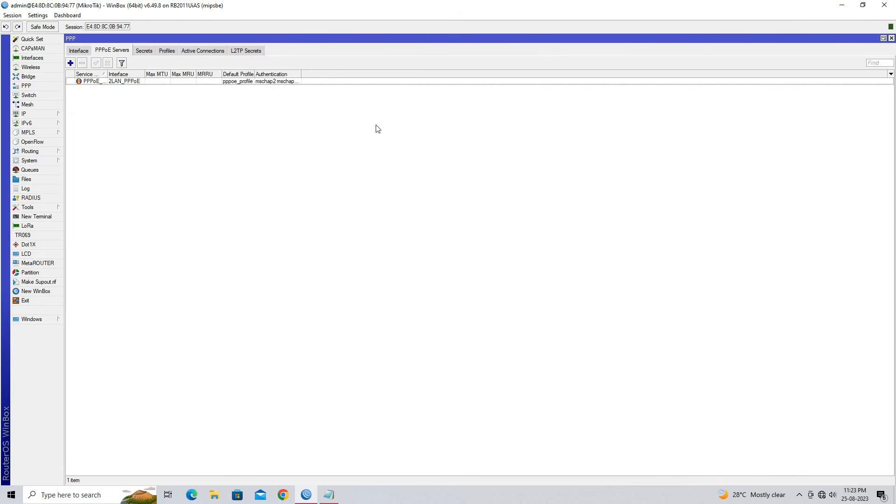
# Close the PPP window and show the firewall's NAT rules in a smaller, repositioned window
pyautogui.click(891, 38)
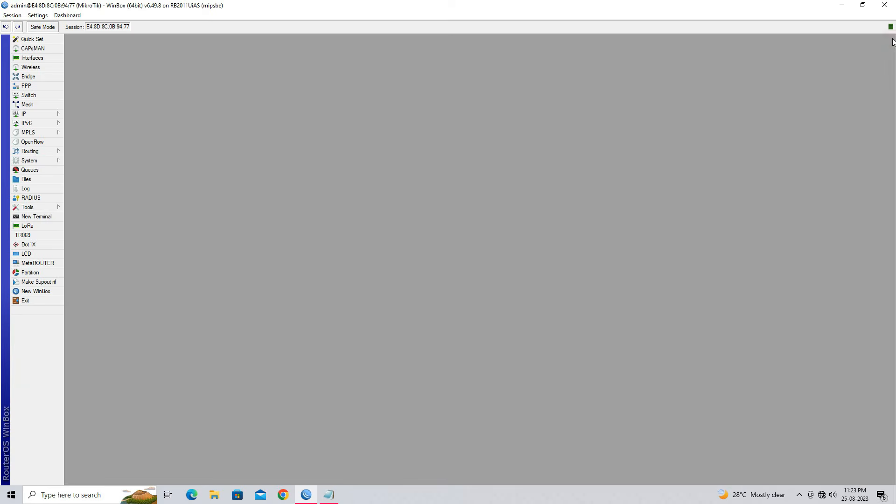
pyautogui.click(42, 114)
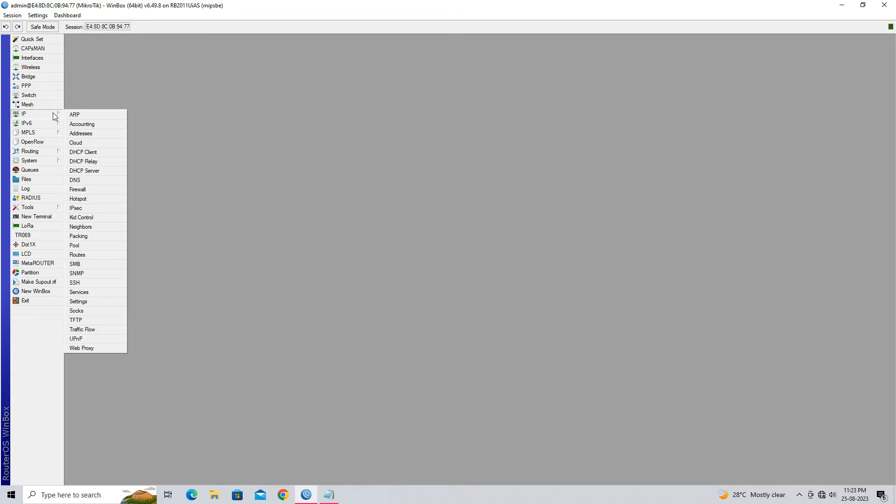
pyautogui.click(98, 189)
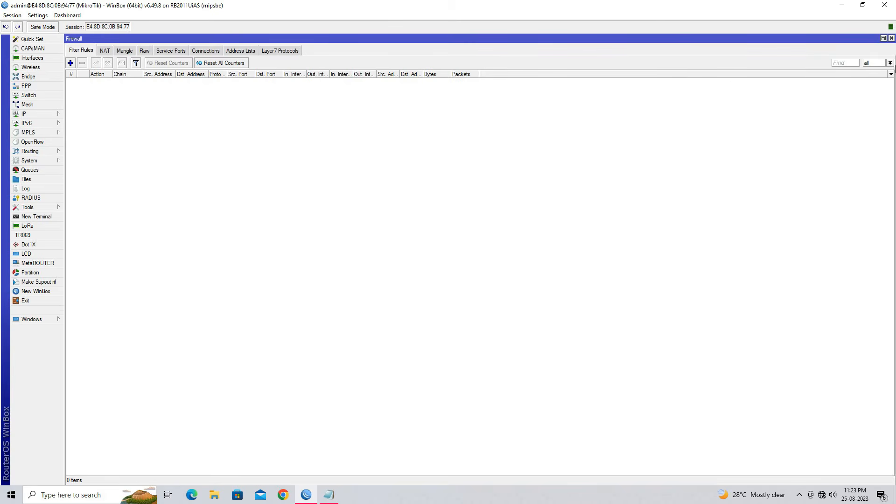
pyautogui.click(883, 38)
pyautogui.moveTo(311, 176); pyautogui.dragTo(767, 167)
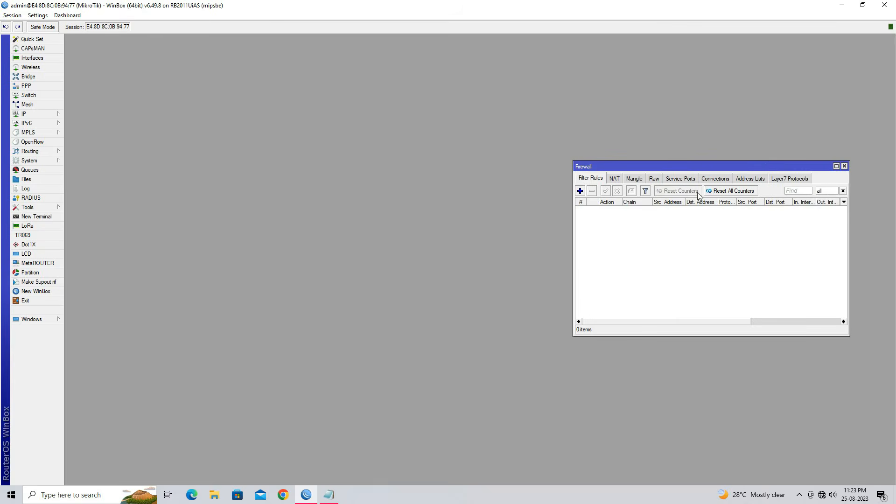
pyautogui.click(616, 181)
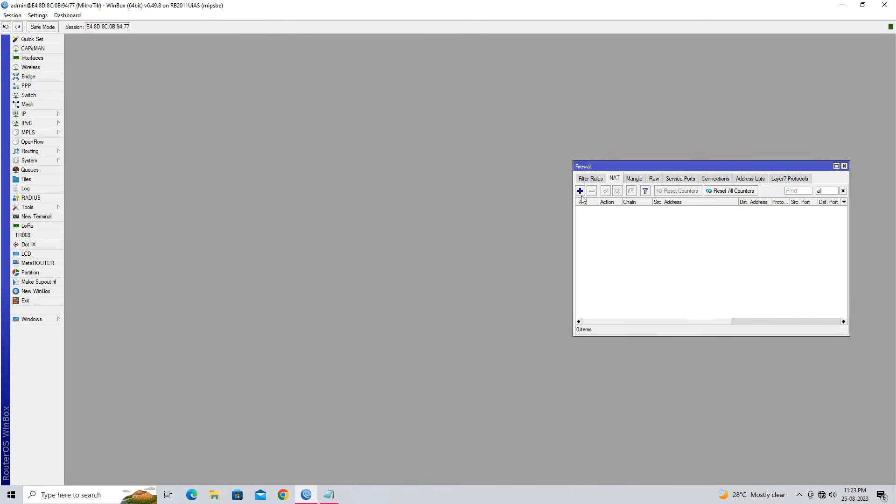
# Start a new NAT rule on the srcnat chain with source address 10.110.1.0/24
pyautogui.click(580, 191)
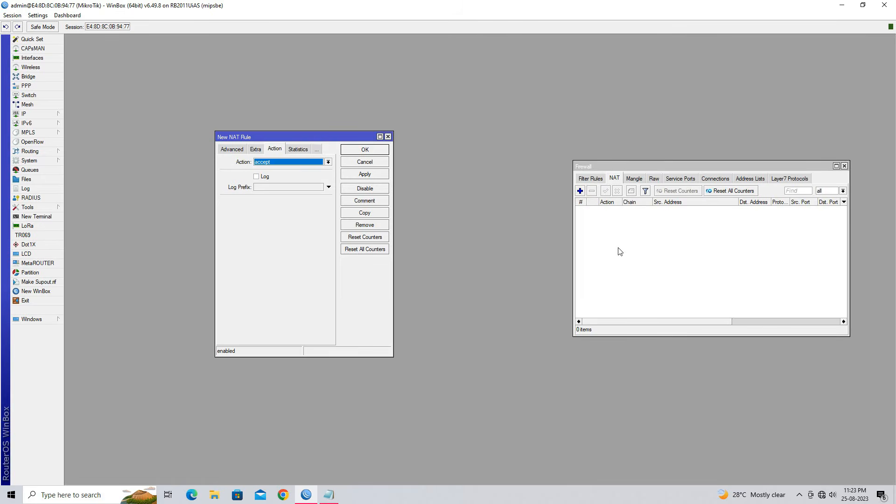
pyautogui.click(228, 150)
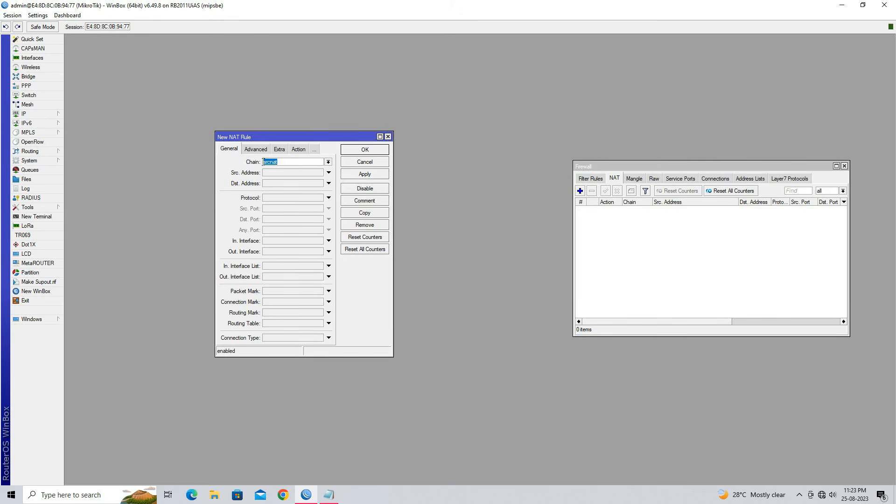
pyautogui.click(286, 162)
pyautogui.click(292, 174)
pyautogui.write('10.110.1.0/24')
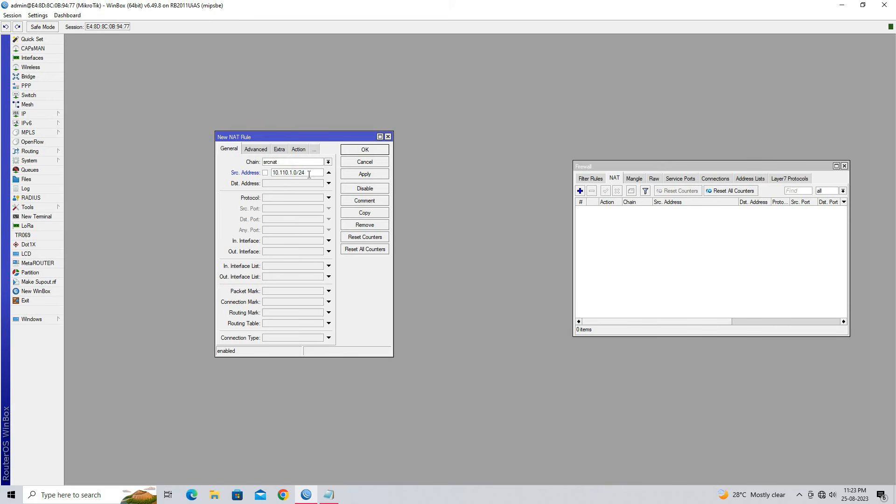
# Check the 2LAN_PPPoE entry in the IP address list against the rule's source network, and close the list
pyautogui.click(23, 113)
pyautogui.click(88, 136)
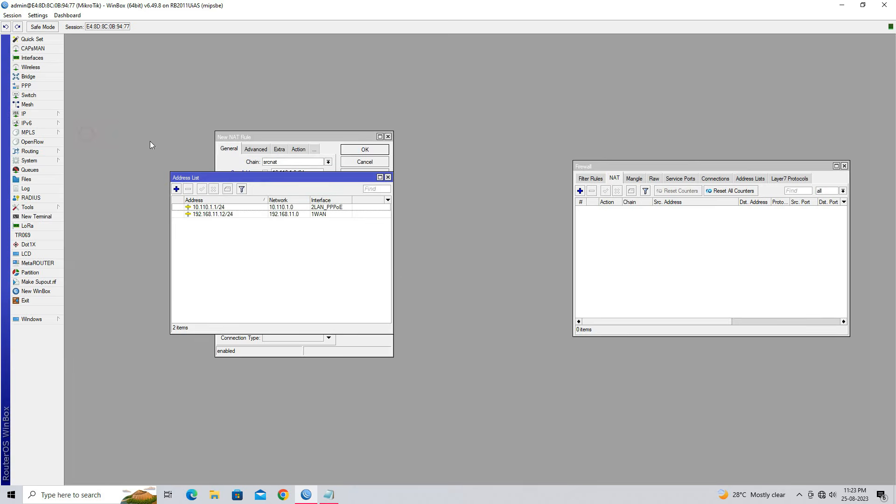
pyautogui.click(228, 207)
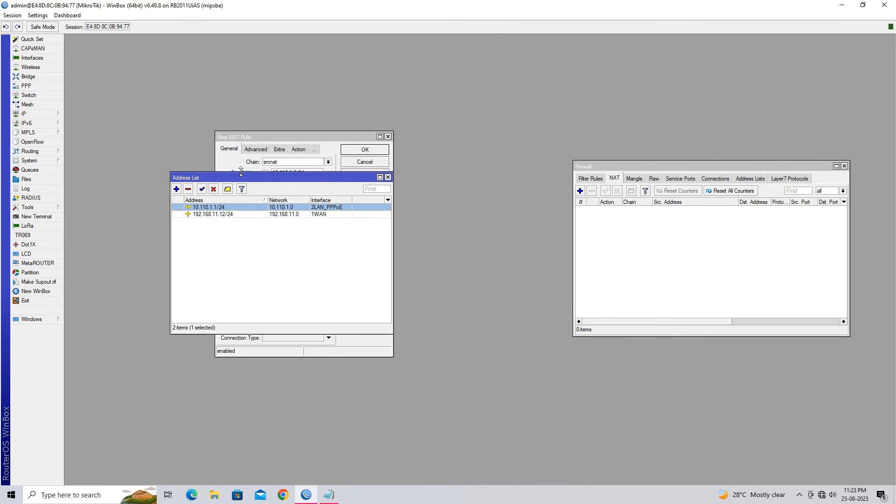
pyautogui.moveTo(241, 174); pyautogui.dragTo(527, 263)
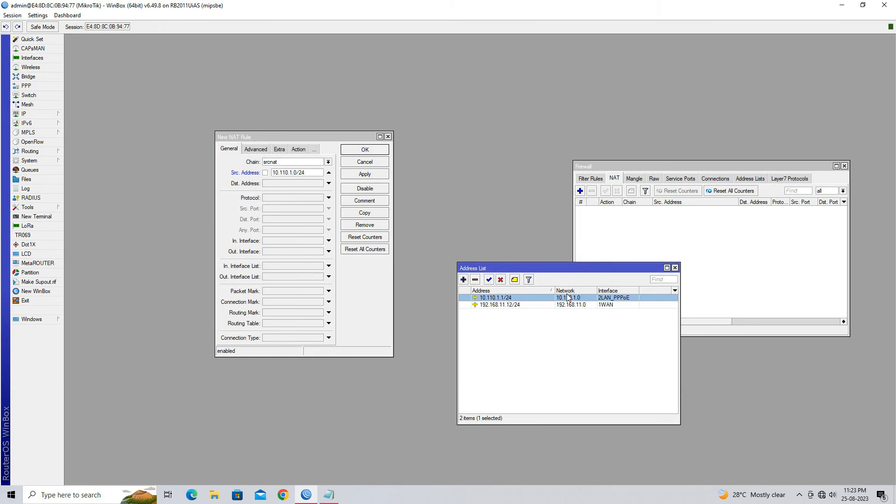
pyautogui.click(675, 268)
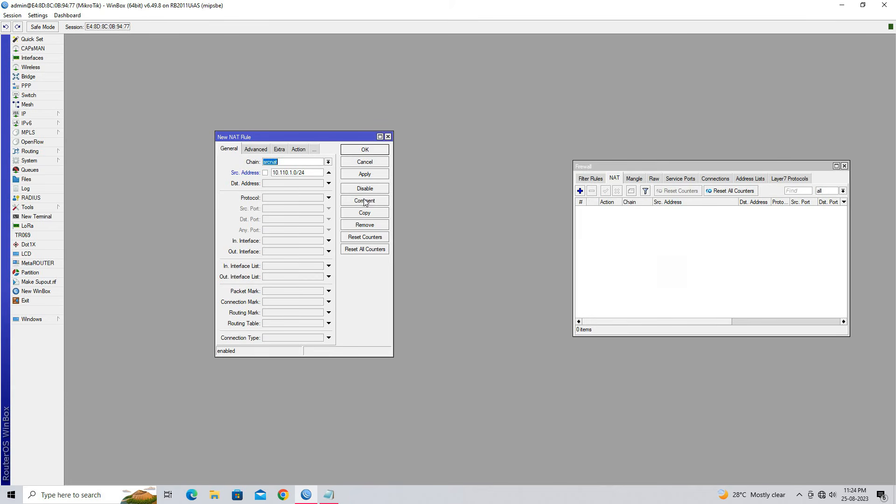
# Set the NAT rule's action to masquerade, save the rule and close the Firewall window
pyautogui.click(298, 149)
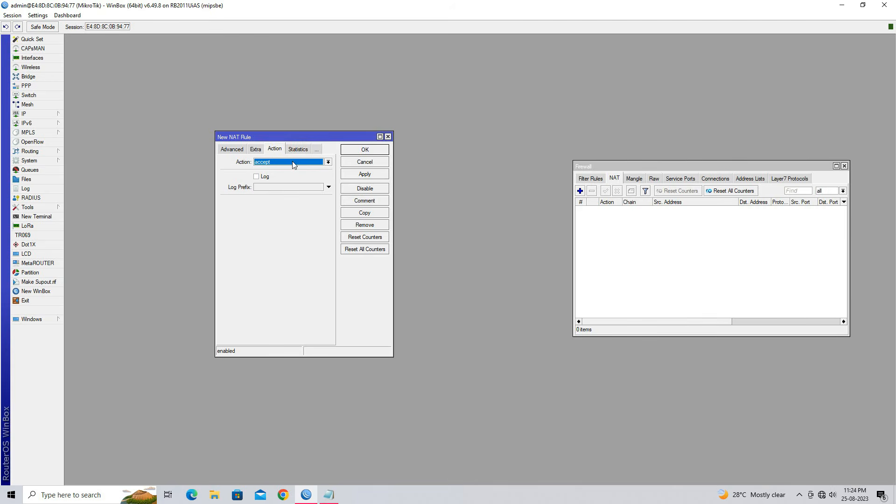
pyautogui.click(294, 163)
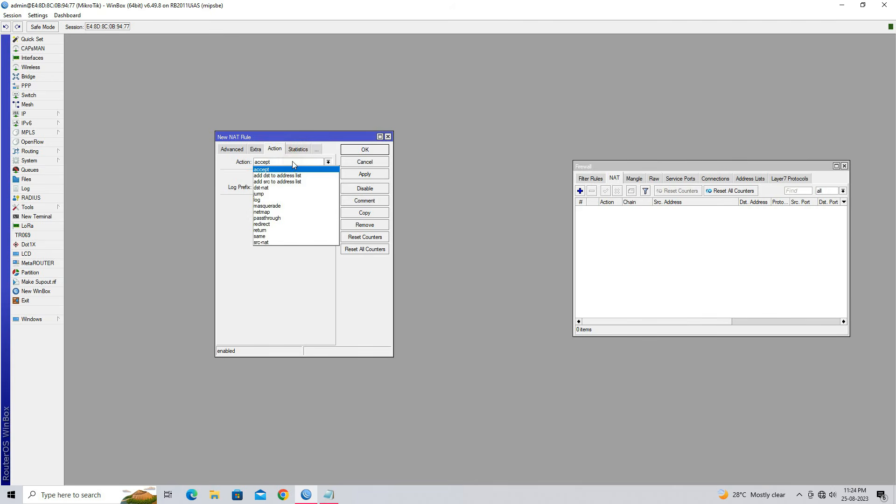
pyautogui.click(293, 207)
pyautogui.click(385, 176)
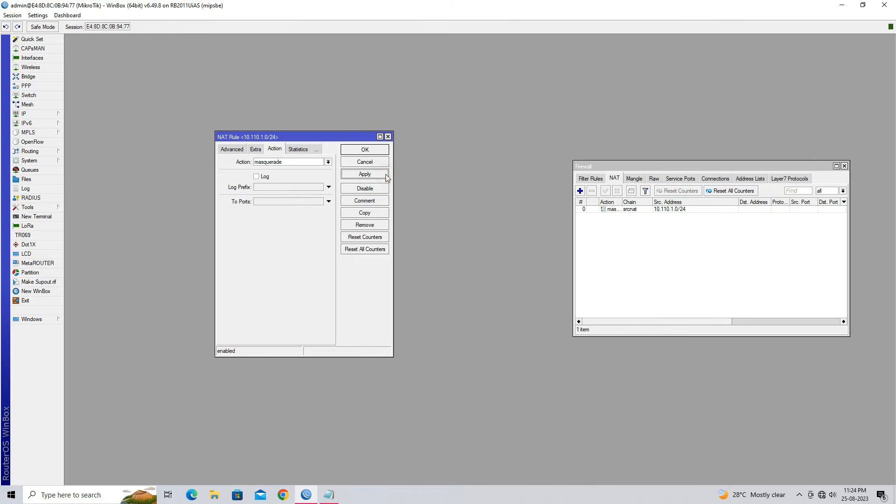
pyautogui.click(376, 150)
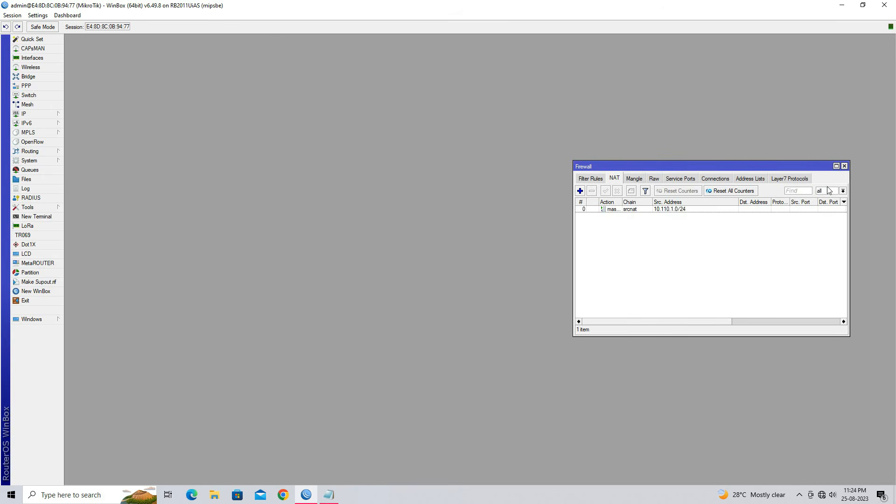
pyautogui.click(844, 166)
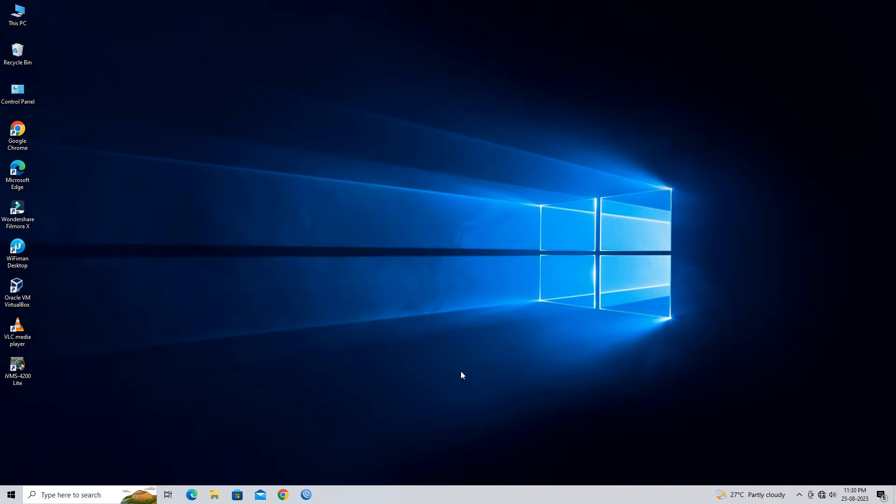
# Switch to Chrome and open the Tenda router's admin page at 192.168.2.1
pyautogui.click(284, 494)
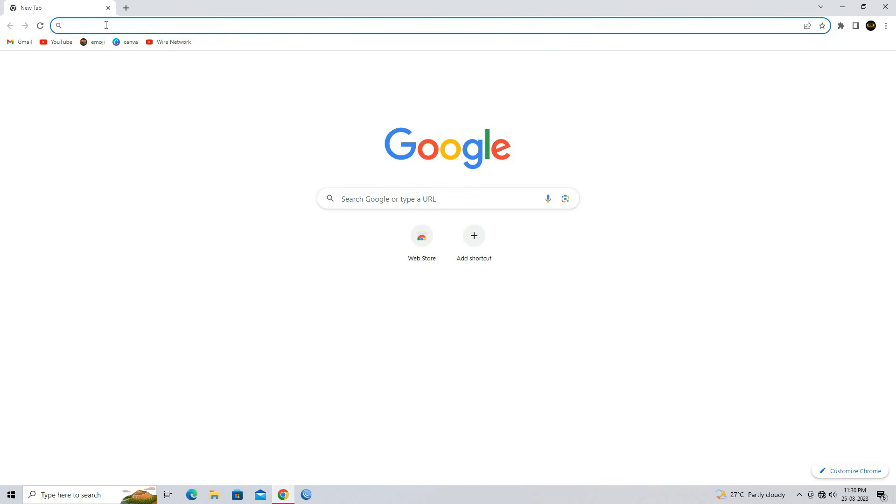
pyautogui.write('12')
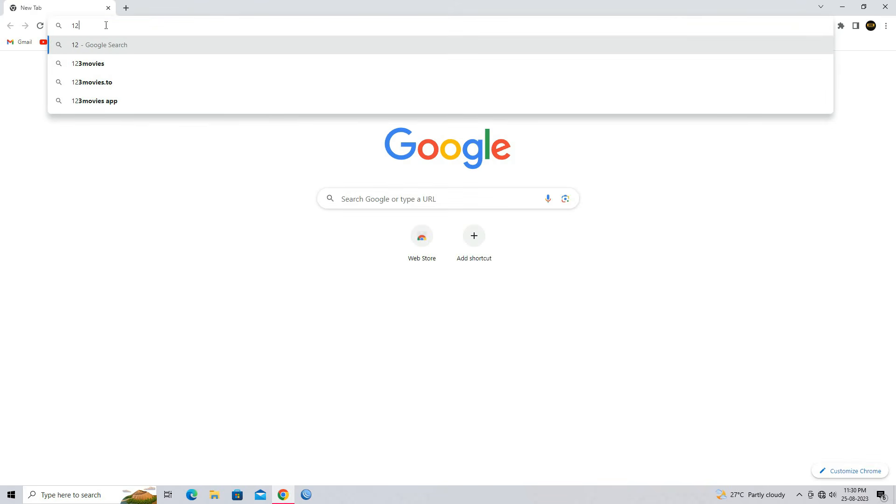
pyautogui.press('BackSpace')
pyautogui.write('92.')
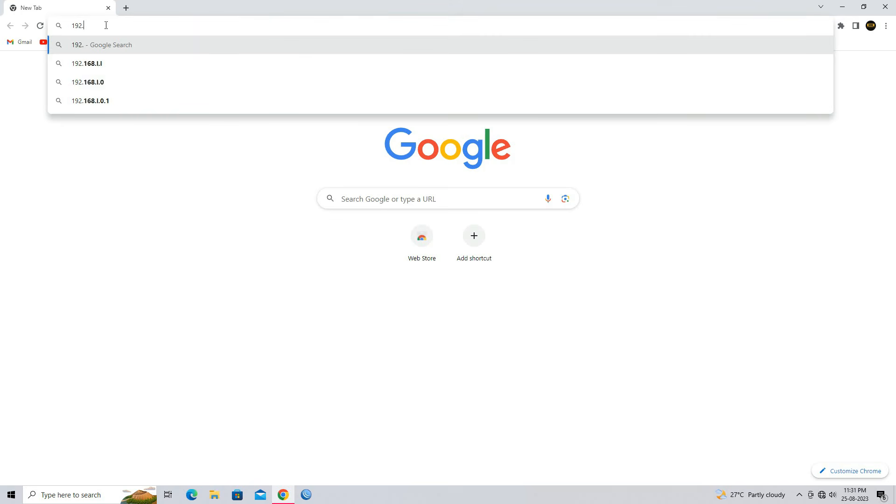
pyautogui.write('168.2.1')
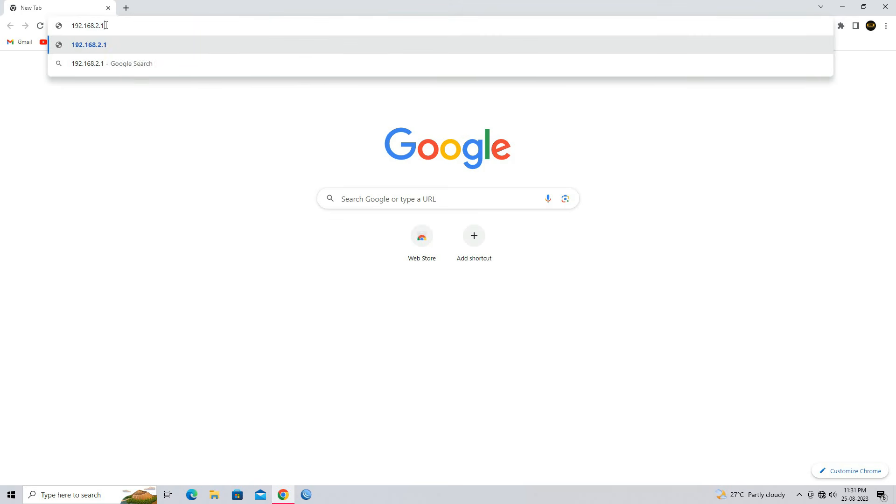
pyautogui.press('Return')
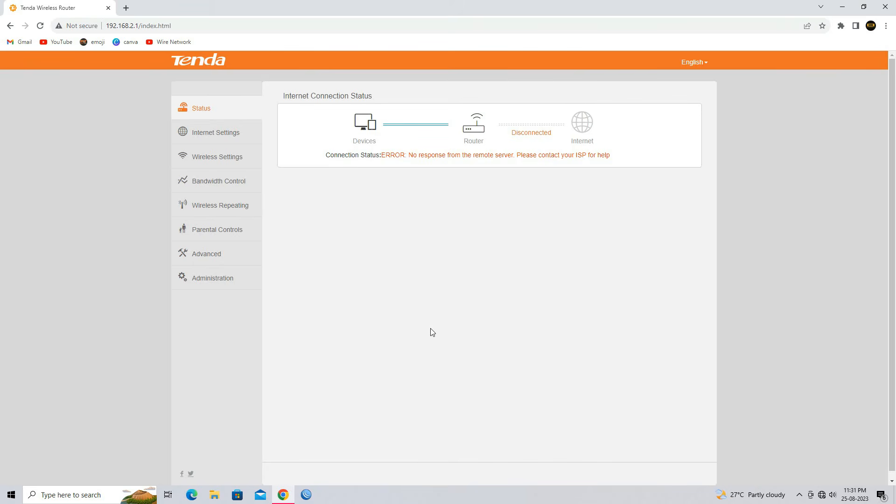
# Apply a PPPoE internet connection with user name test and the PPPoE password, and view the status page without saving the password in the browser
pyautogui.click(215, 135)
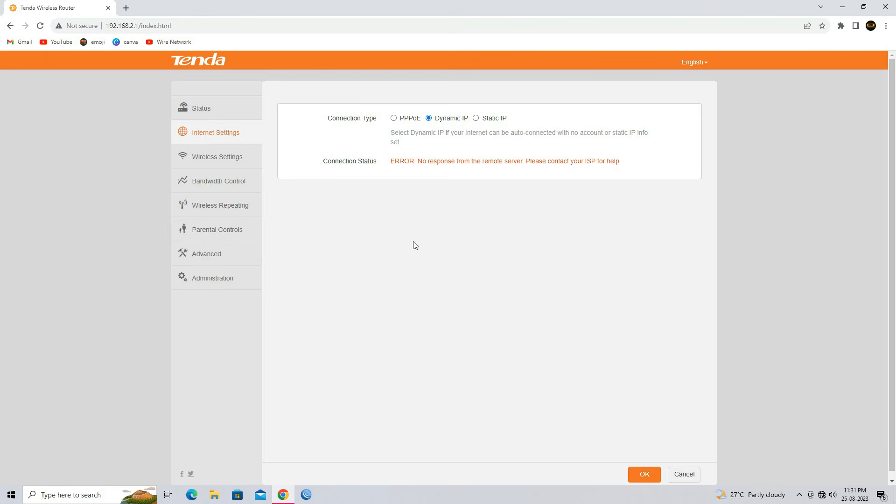
pyautogui.click(399, 120)
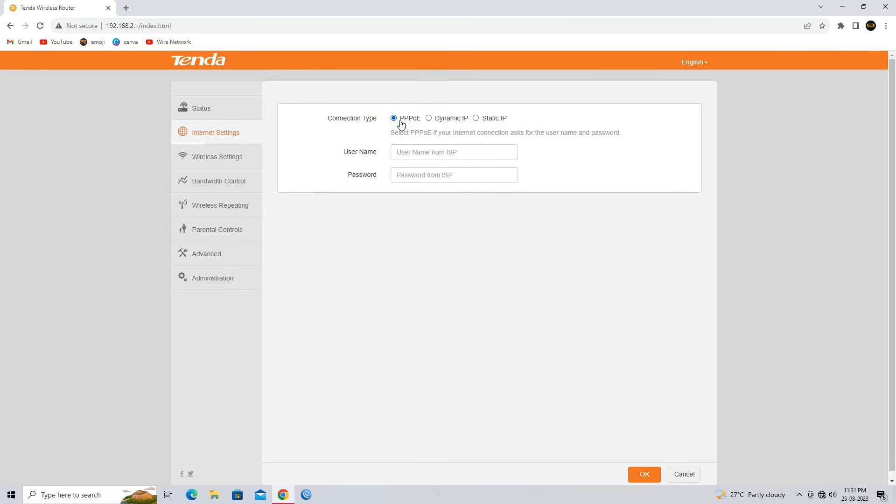
pyautogui.click(410, 157)
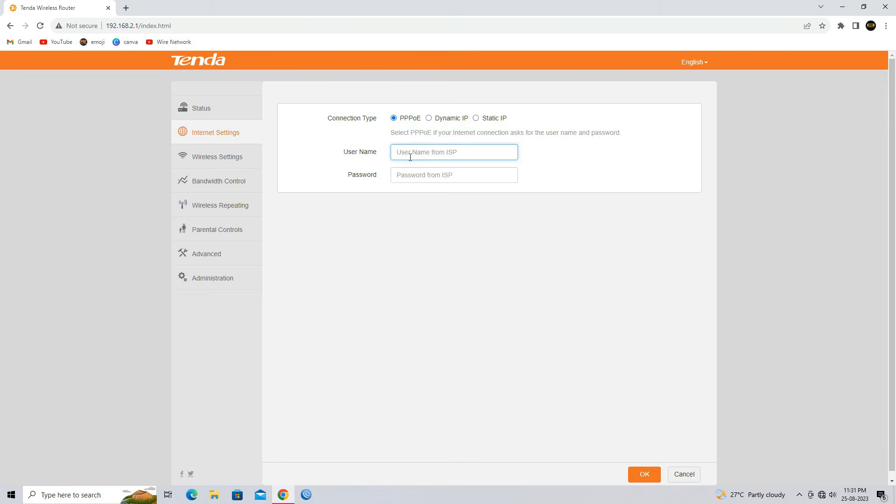
pyautogui.write('test')
pyautogui.press('Tab')
pyautogui.write('test@123')
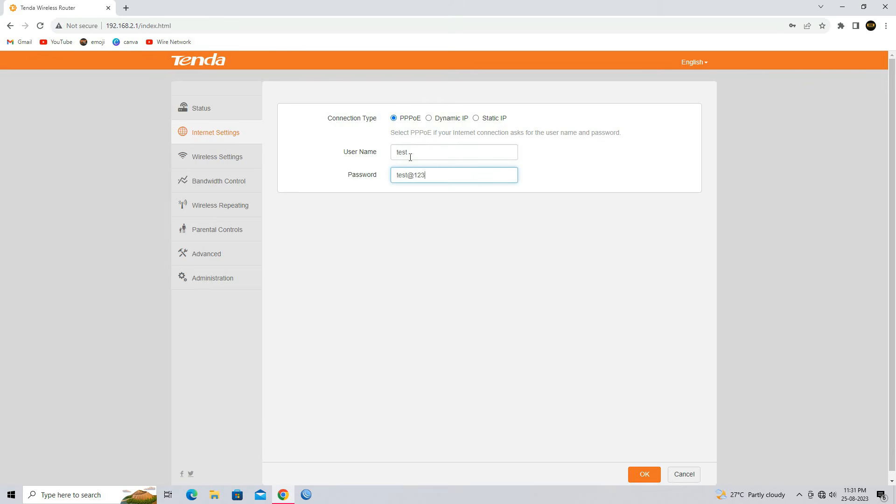
pyautogui.click(645, 475)
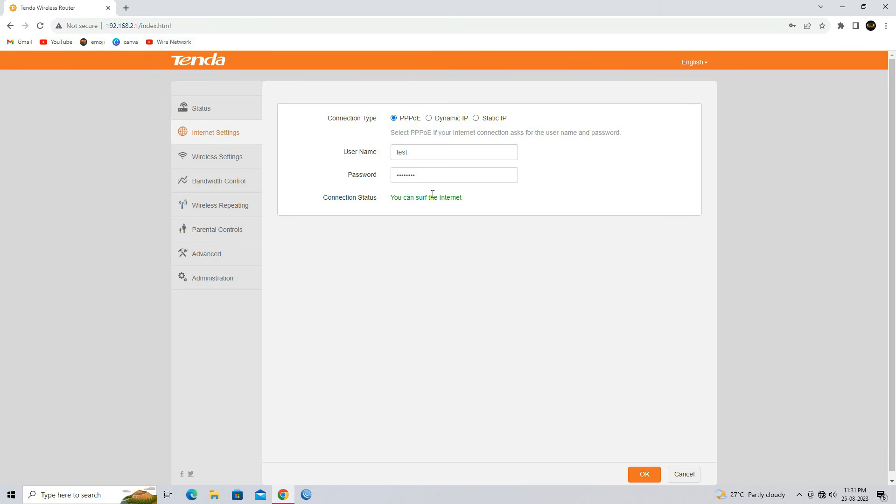
pyautogui.click(228, 108)
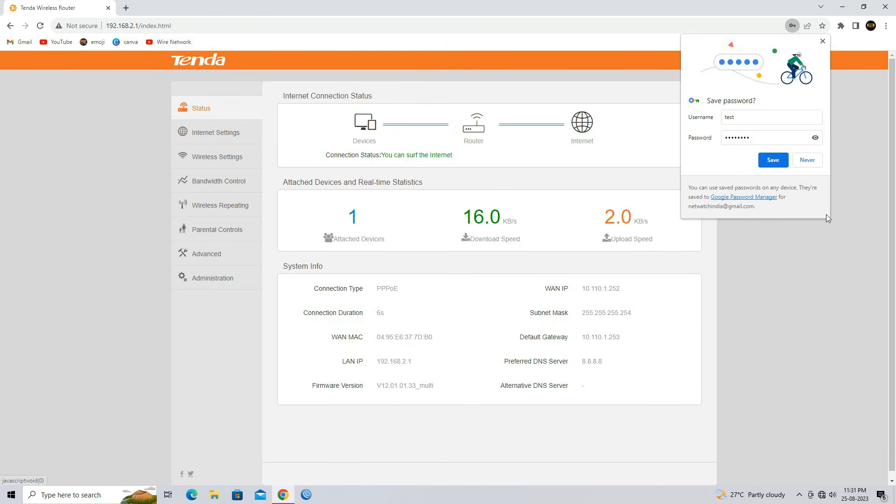
pyautogui.click(807, 160)
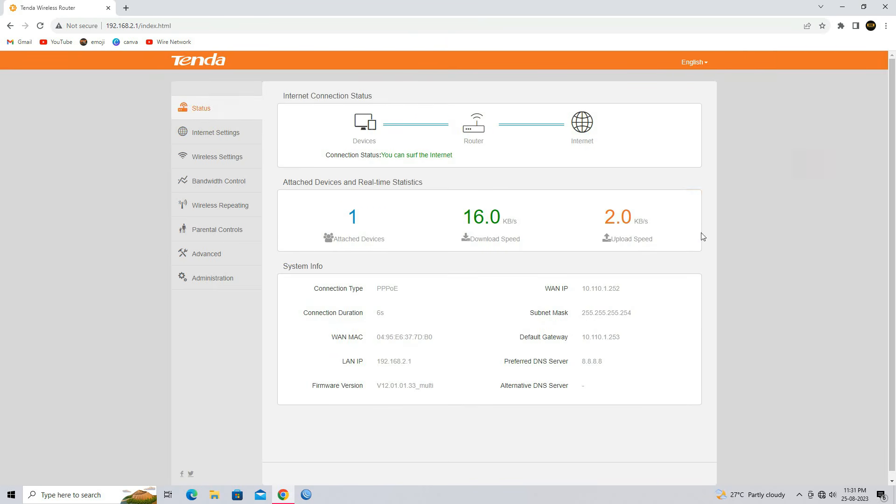
# Test the connection by playing the "Animals & Wildlife 8K ULTRA HD" video on YouTube in a new tab, dismissing the notification request
pyautogui.click(127, 8)
pyautogui.click(51, 43)
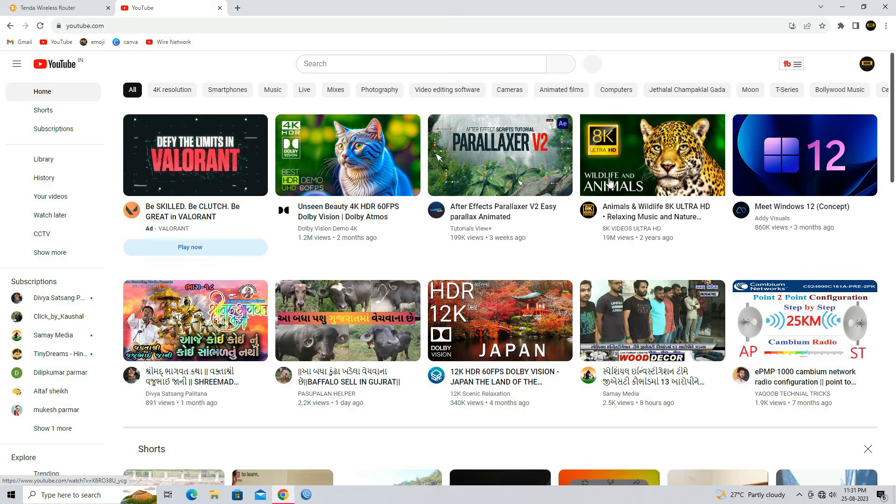
pyautogui.click(609, 181)
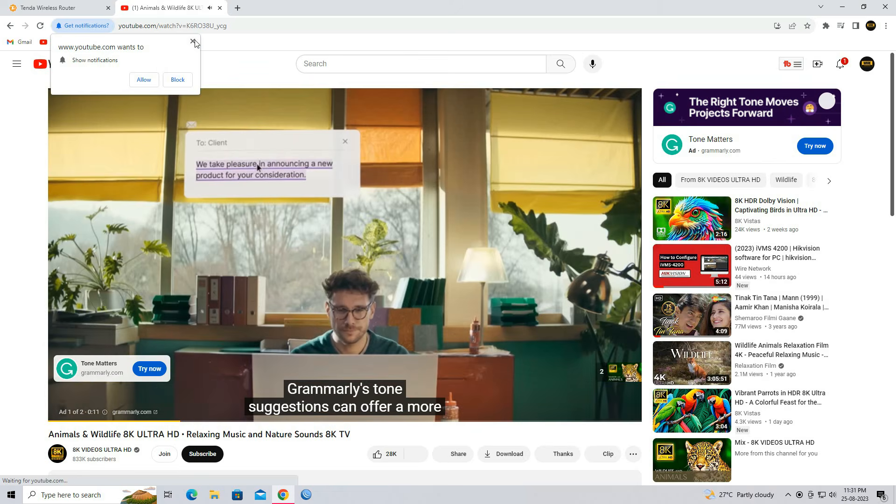
pyautogui.click(192, 41)
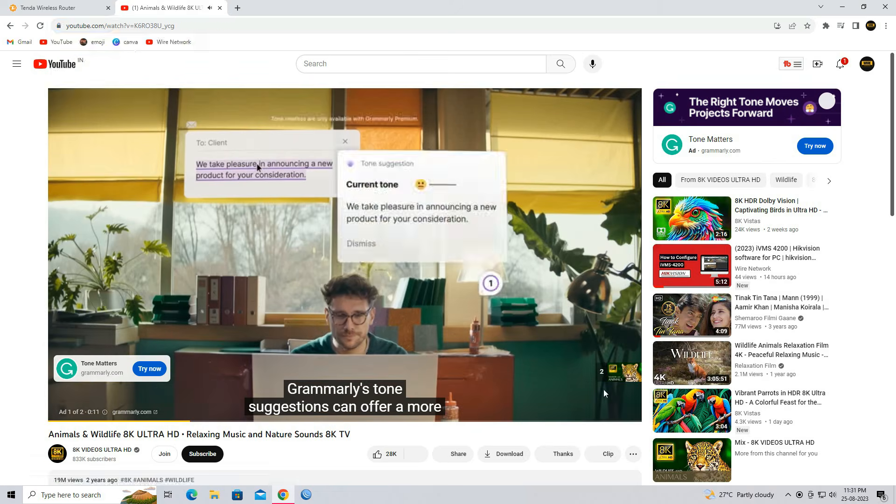
pyautogui.click(612, 372)
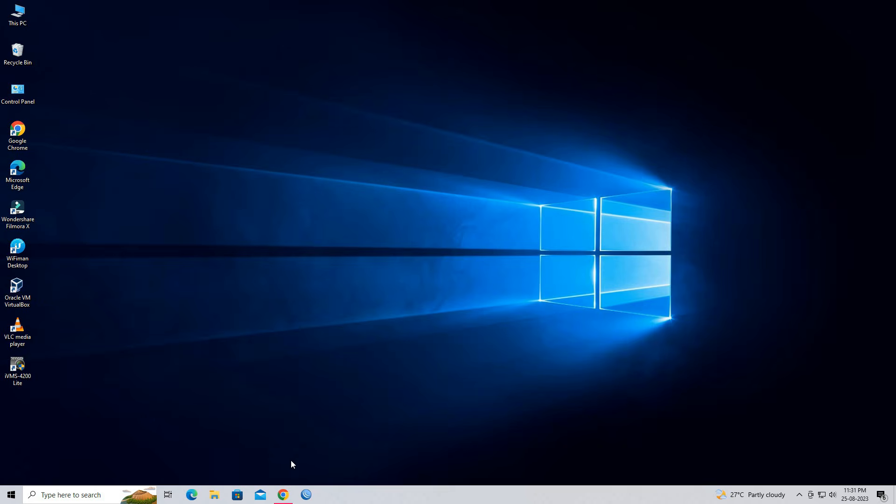
# Switch to WinBox and connect to the MikroTik router at 10.110.1.1
pyautogui.click(314, 497)
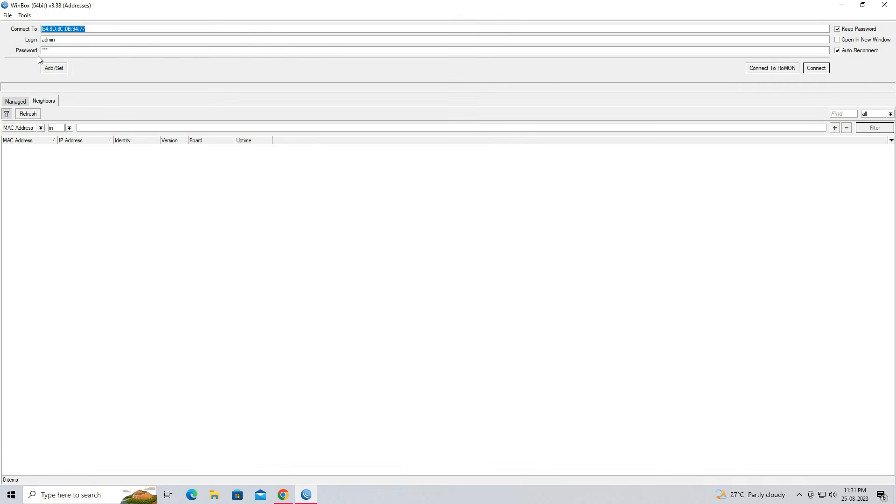
pyautogui.write('10.110.1.1')
pyautogui.press('Return')
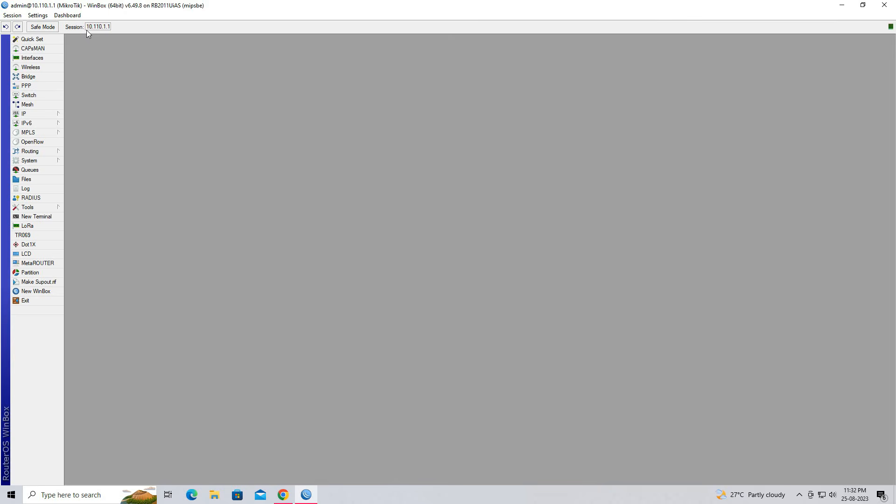
# Switch to Chrome, restore the maximized YouTube window to a smaller size and move it aside so WinBox is visible
pyautogui.click(282, 494)
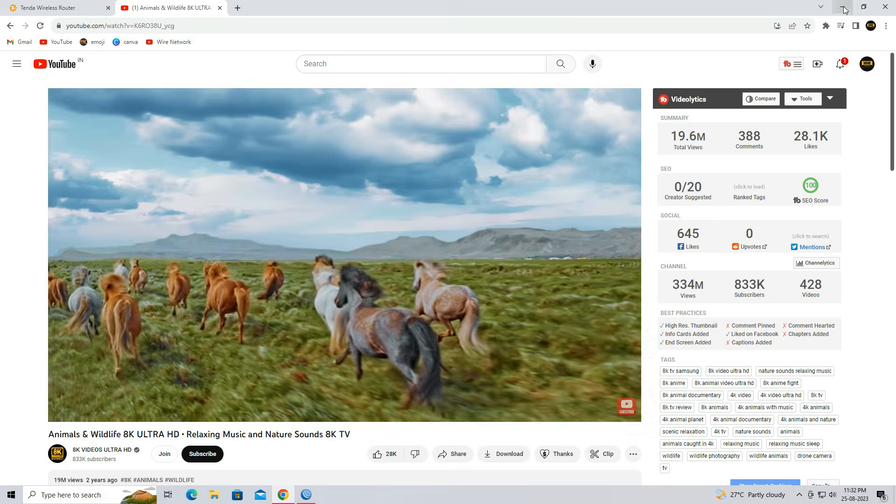
pyautogui.click(863, 8)
pyautogui.moveTo(480, 10); pyautogui.dragTo(710, 69)
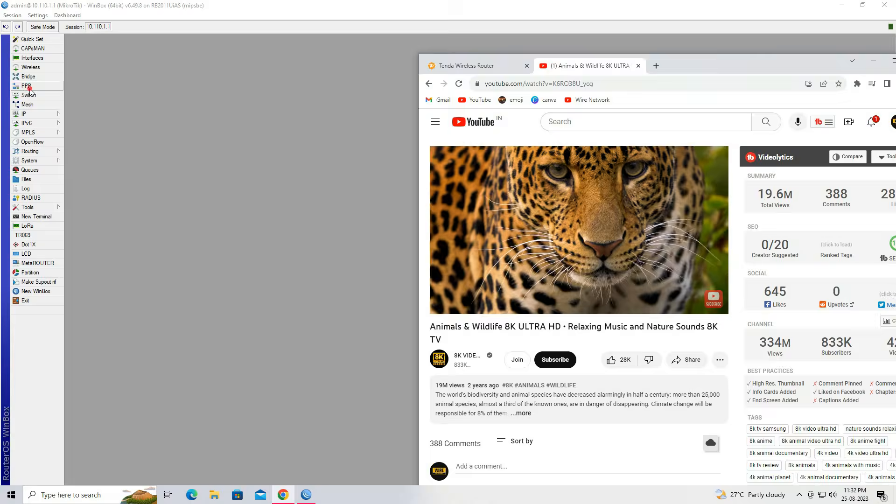
# Switch to WinBox, inspect the active PPP connection test and its uptime, and close the PPP windows
pyautogui.click(26, 86)
pyautogui.click(221, 221)
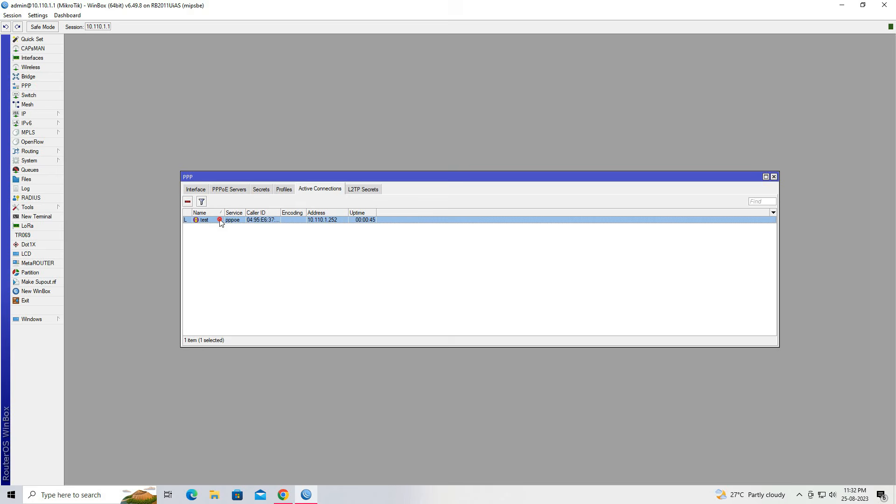
pyautogui.doubleClick(255, 223)
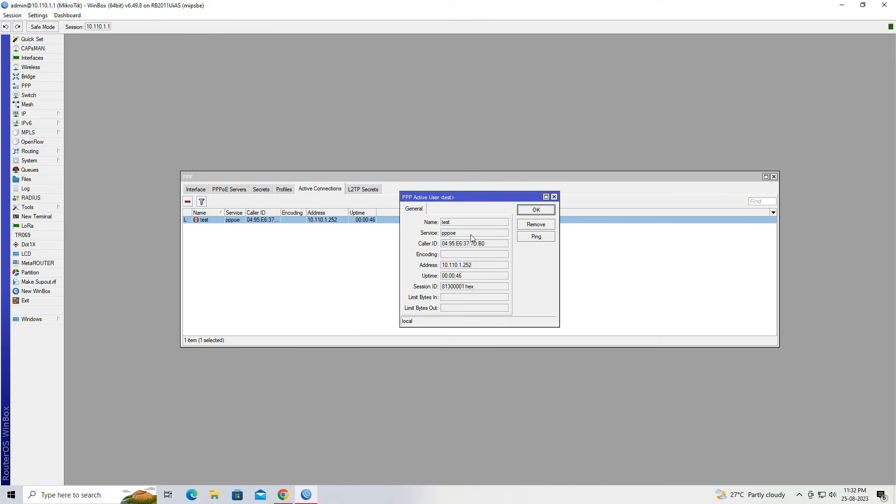
pyautogui.doubleClick(444, 278)
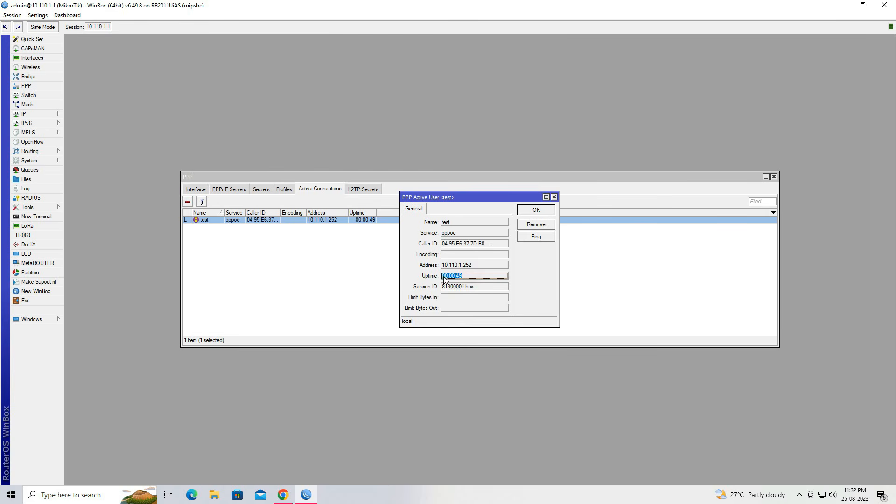
pyautogui.click(553, 197)
pyautogui.click(772, 178)
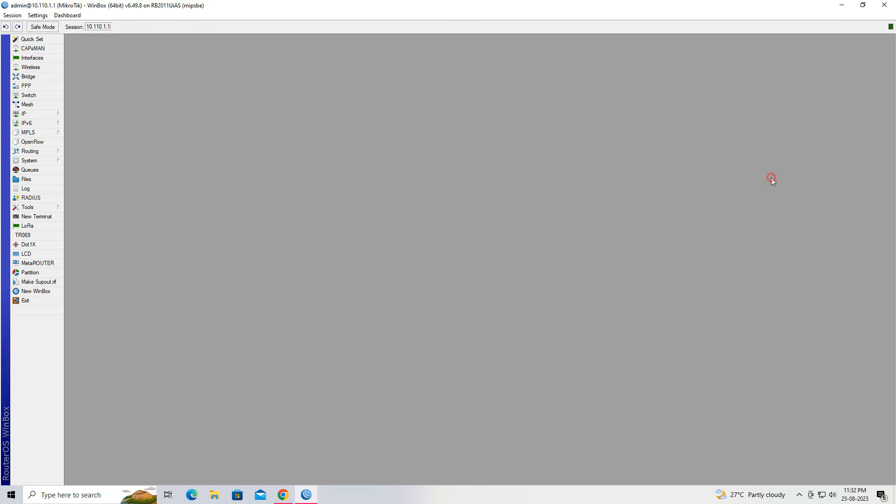
# Show the live traffic of the pppoe-test interface, with the Chrome window playing the YouTube video placed beside it
pyautogui.click(42, 58)
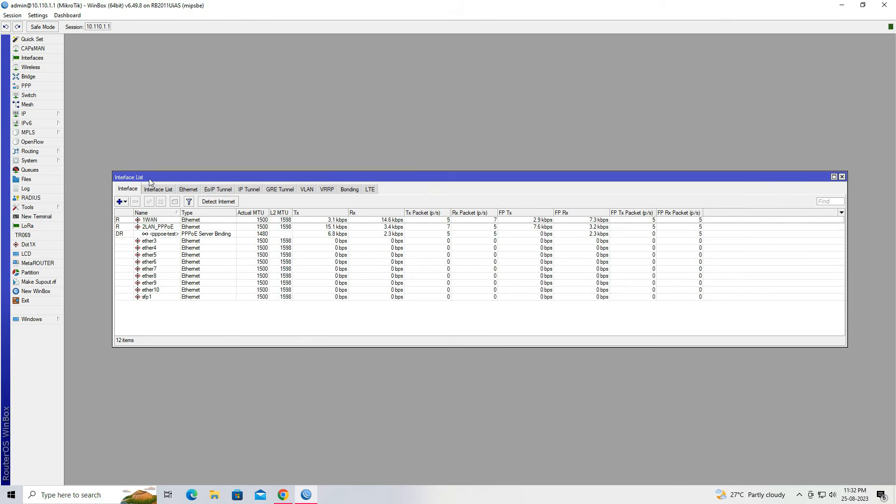
pyautogui.click(189, 236)
pyautogui.doubleClick(216, 235)
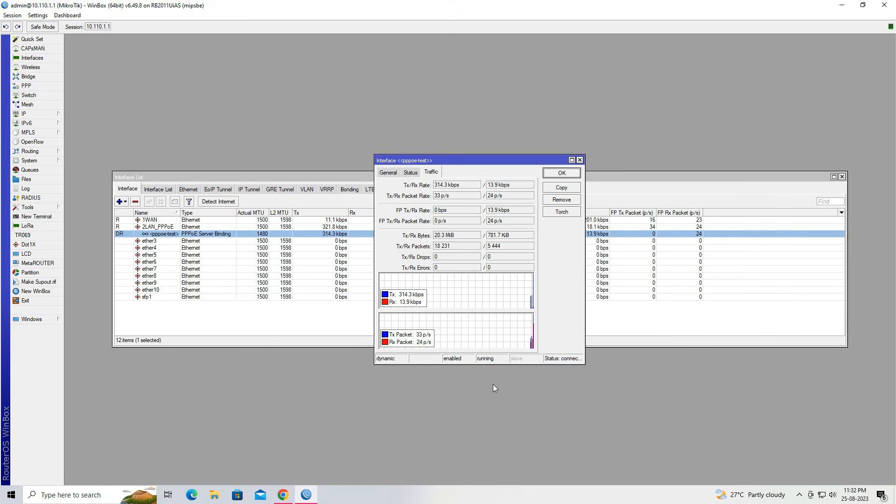
pyautogui.click(284, 495)
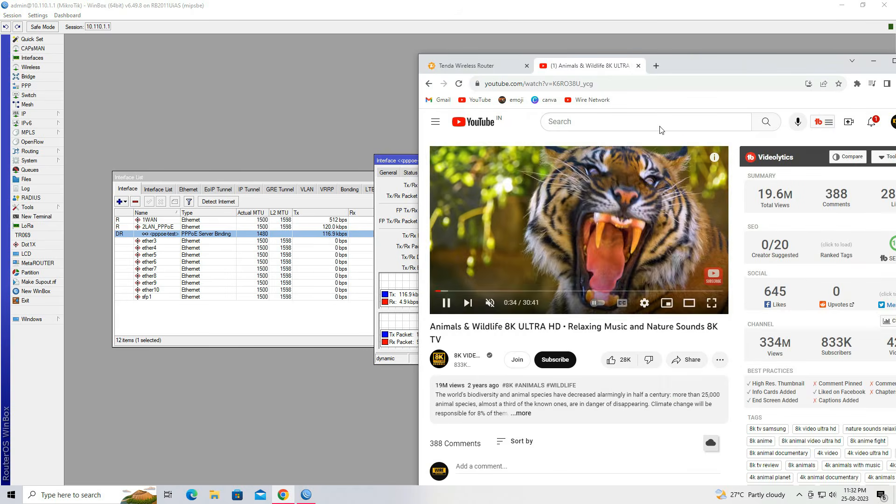
pyautogui.moveTo(692, 66); pyautogui.dragTo(873, 67)
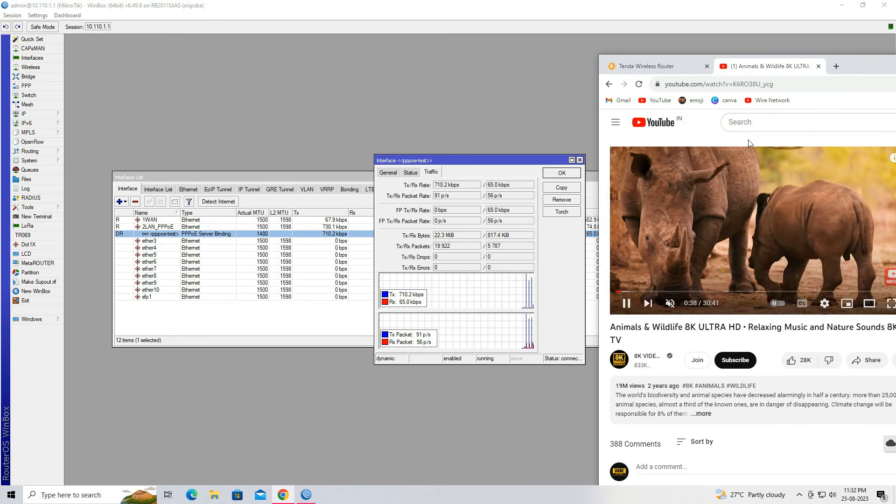
# Load the YouTube home page while monitoring the pppoe-test interface's traffic, and close the interface windows
pyautogui.click(658, 100)
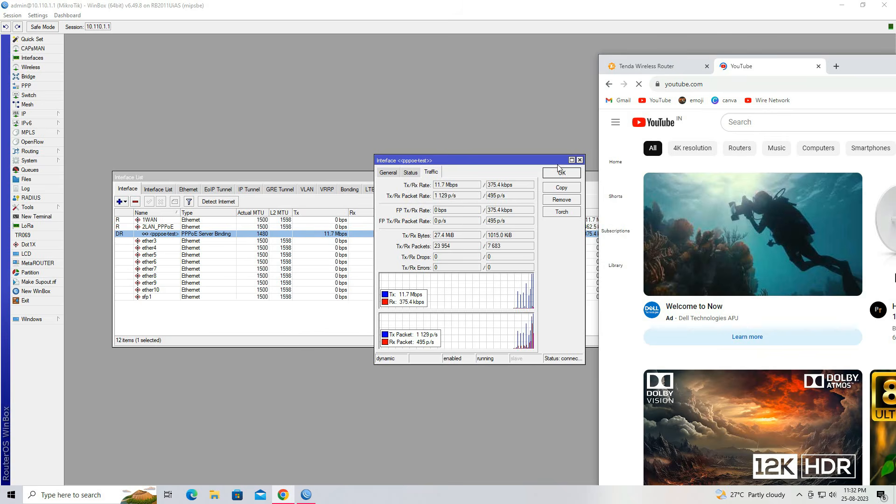
pyautogui.moveTo(526, 164); pyautogui.dragTo(520, 287)
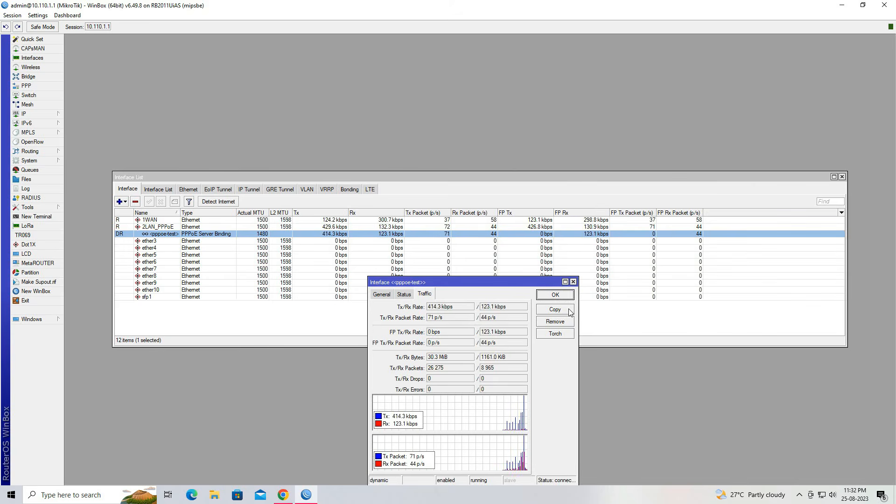
pyautogui.click(556, 296)
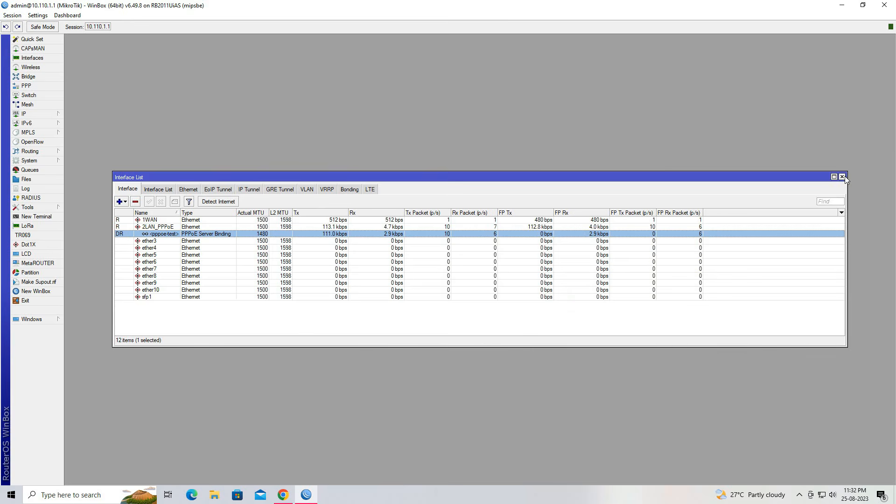
pyautogui.click(843, 176)
# Close WinBox and the Chrome window to return to the desktop
pyautogui.click(884, 5)
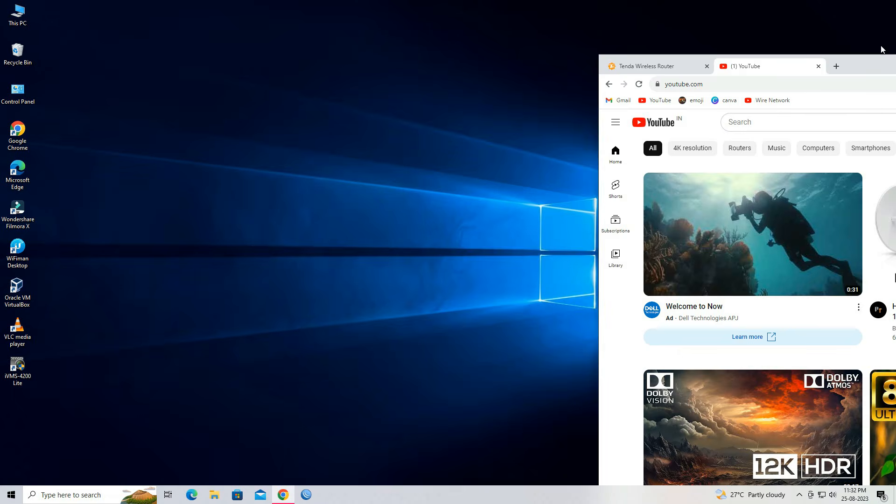
pyautogui.moveTo(868, 70); pyautogui.dragTo(510, 55)
pyautogui.click(740, 46)
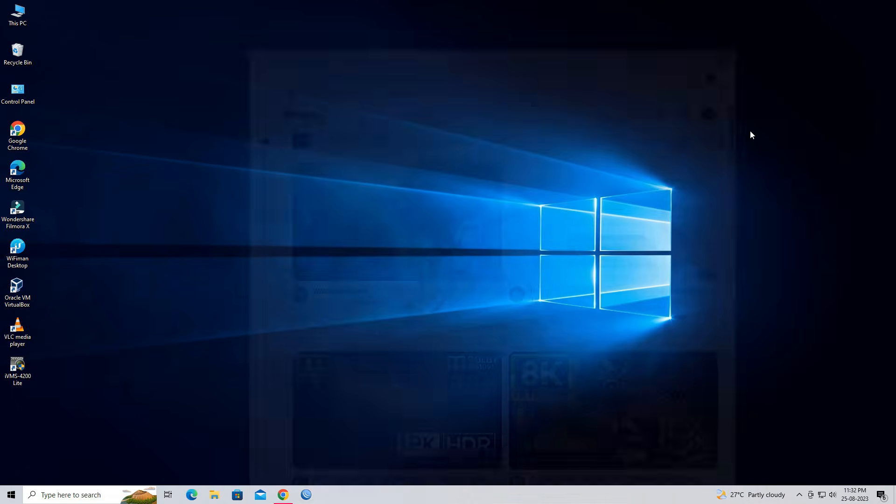